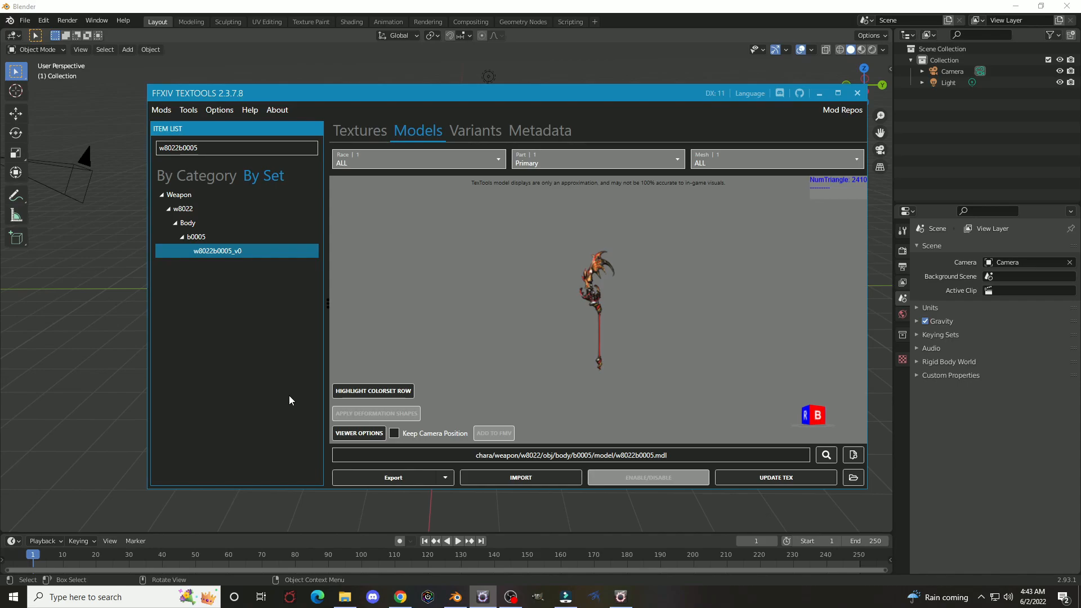
Inspect the w8022b0005_v0 weapon model up close and export it as FBX.
scroll(520, 352, up, 5)
drag(515, 349, 585, 366)
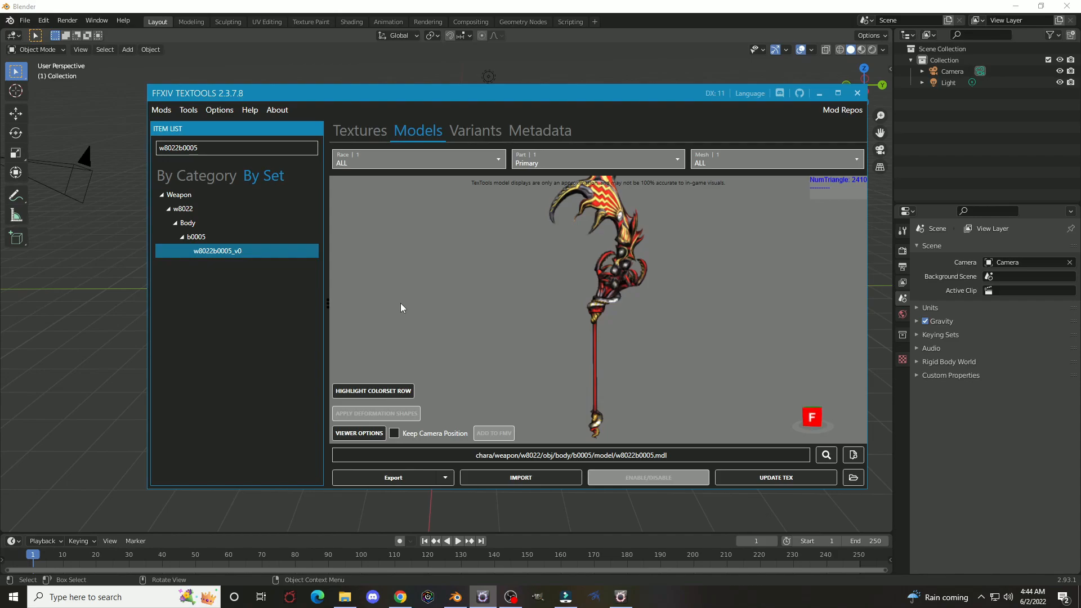
middle_drag(574, 317, 563, 313)
click(445, 478)
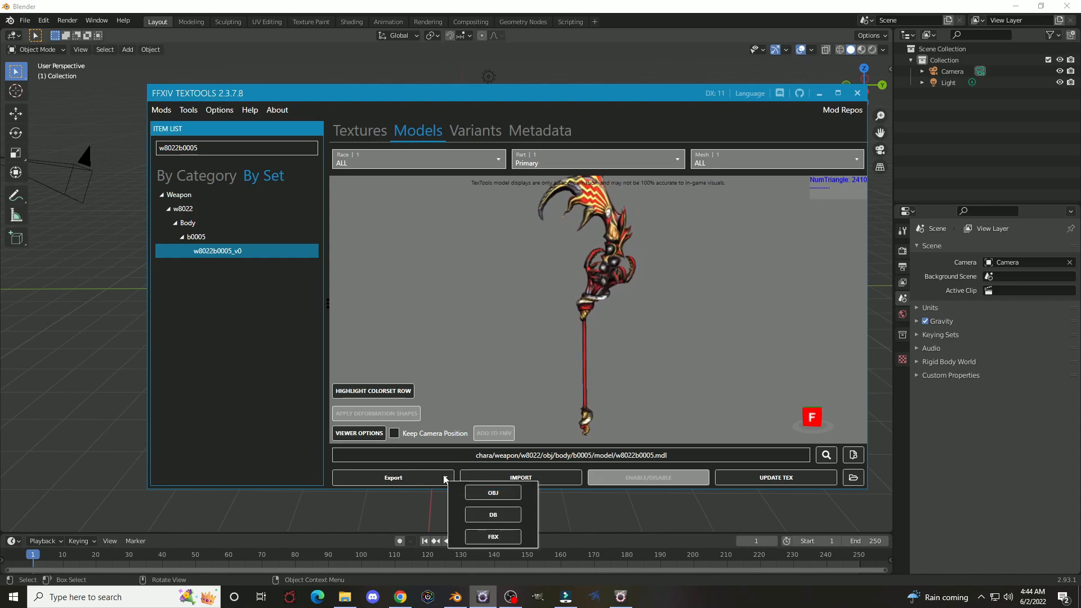
click(496, 540)
Switch to Blender and import w8022b0005.fbx from the 3D folder of w8022b0005_v0 under TexTools' Saved\Main Hand folder.
click(509, 5)
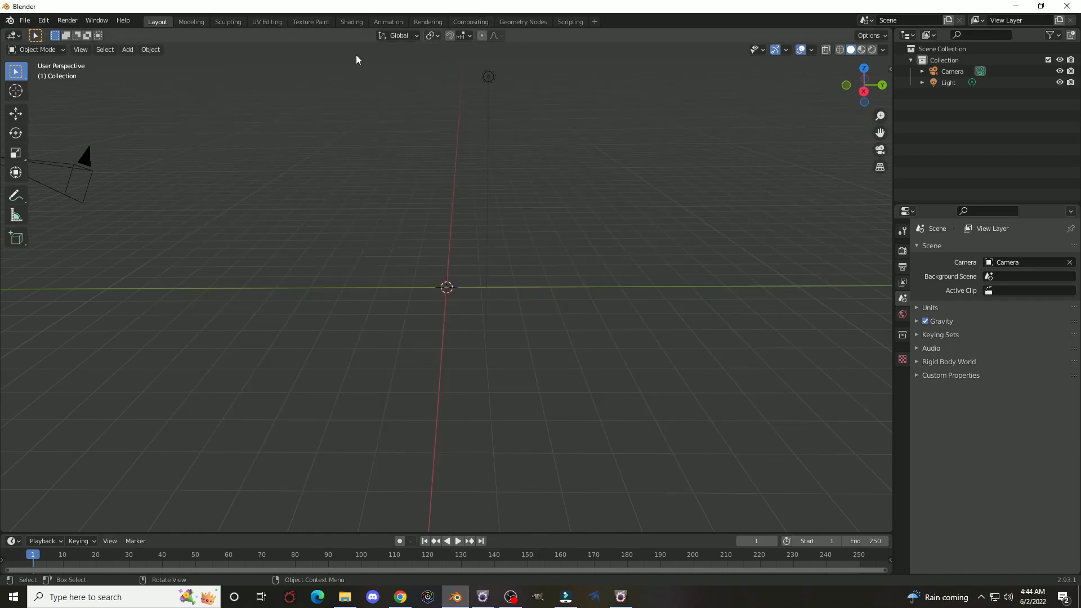
click(25, 22)
mouse_move(39, 172)
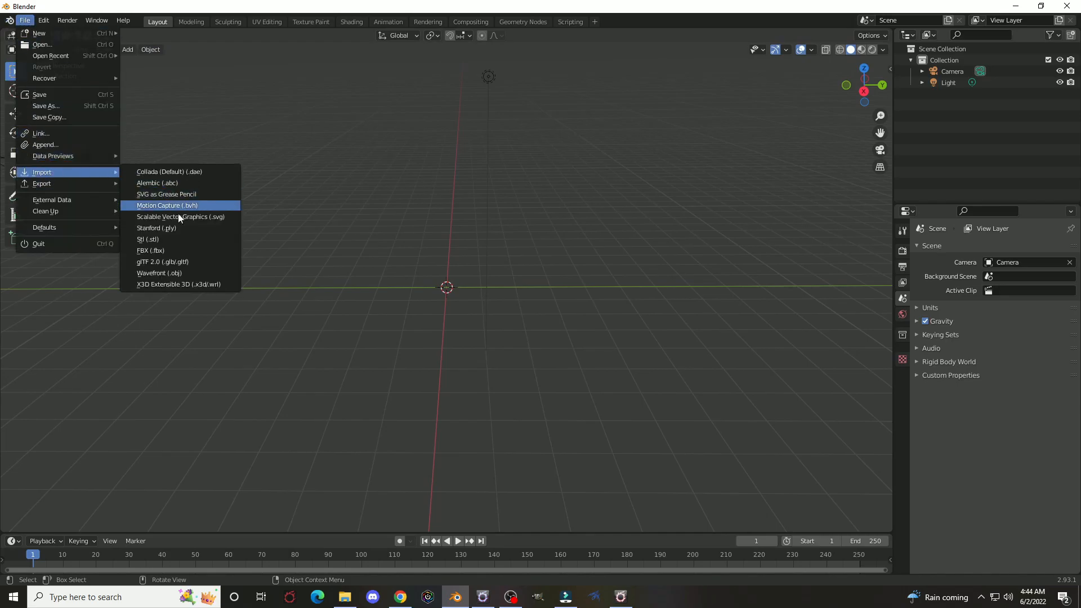
click(177, 252)
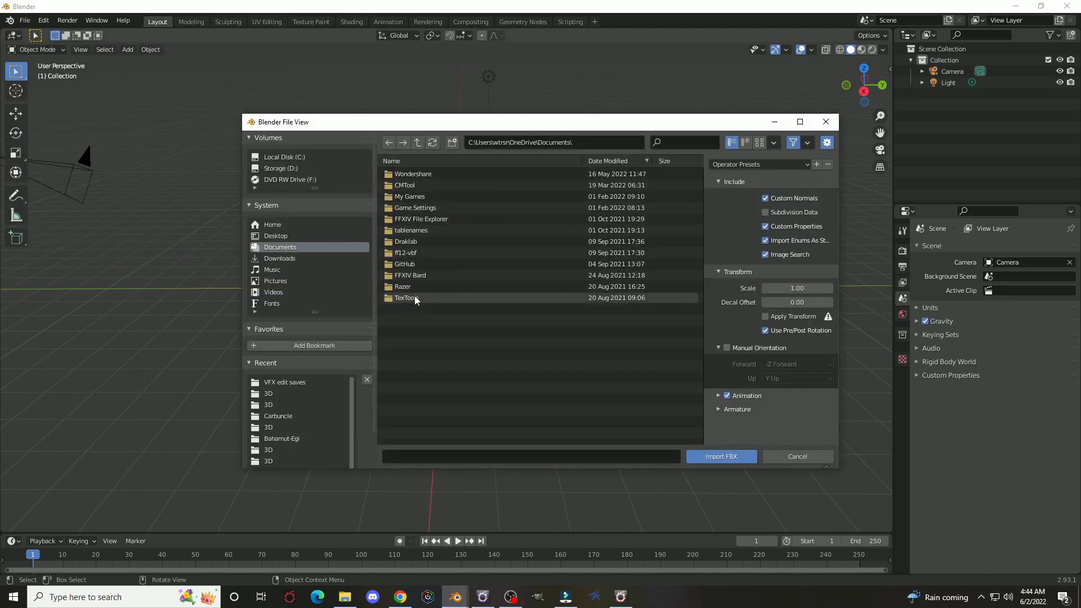
double_click(411, 298)
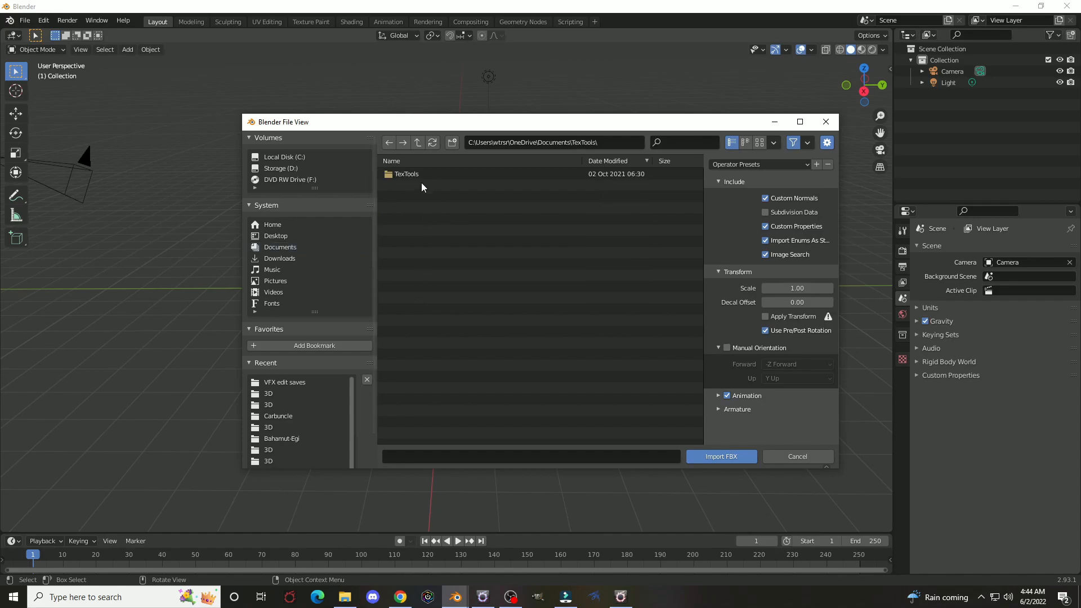
double_click(421, 173)
double_click(416, 196)
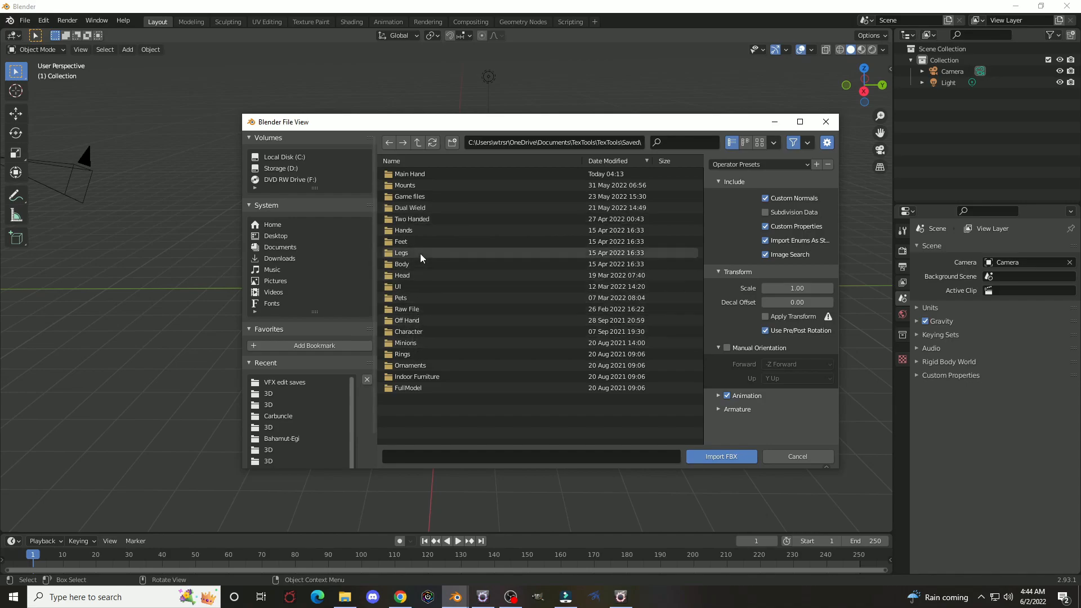
click(419, 162)
click(608, 160)
click(437, 175)
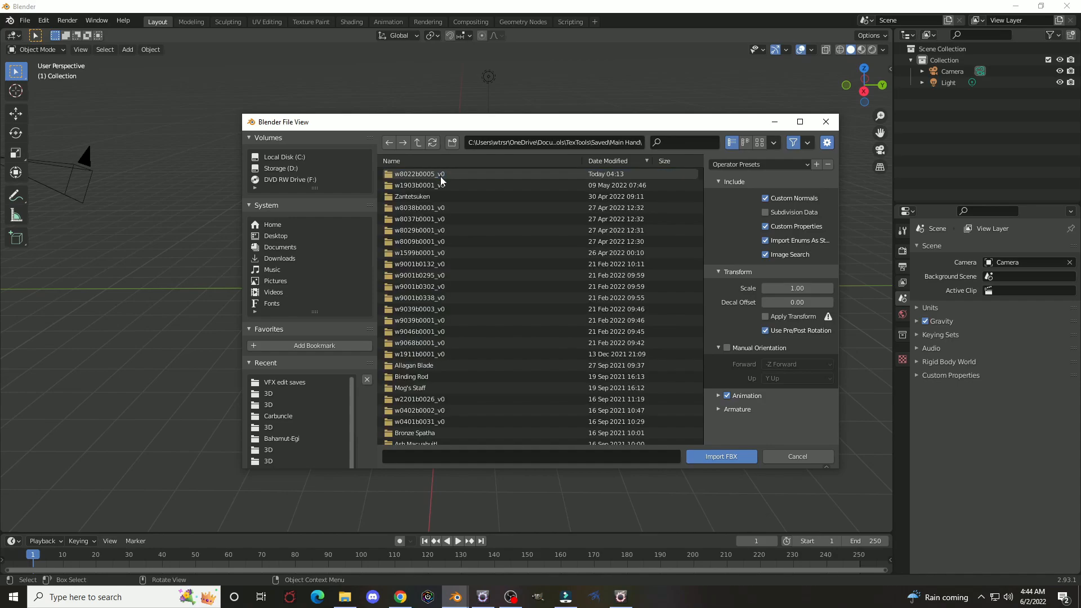
click(429, 175)
click(426, 174)
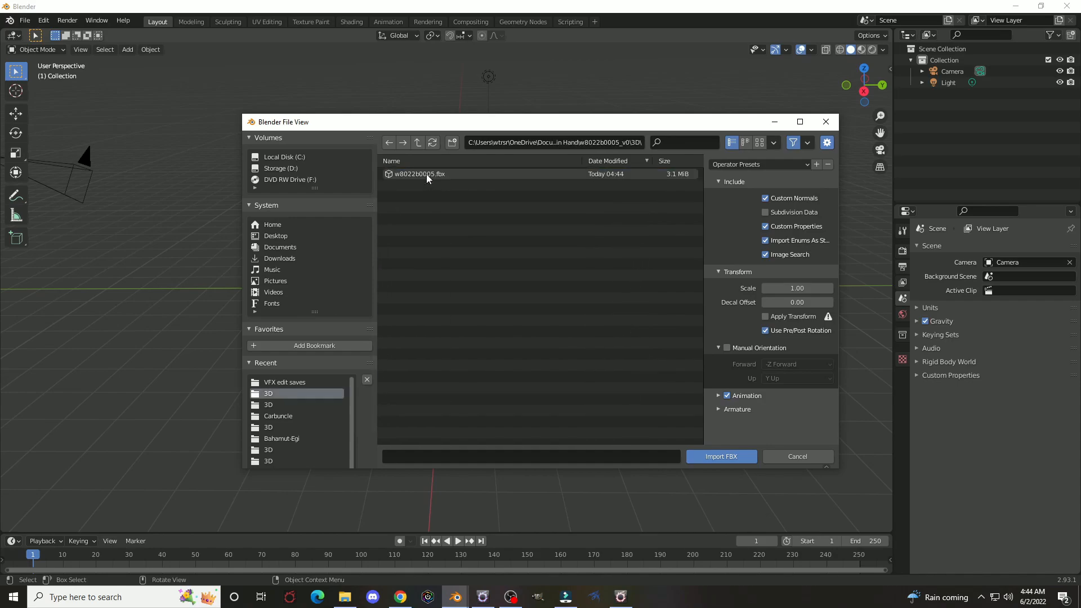
double_click(427, 174)
Join the two mesh parts of the imported scythe, Part 0.1 and Part 0.0, into one object.
middle_drag(341, 227, 475, 239)
scroll(473, 237, up, 2)
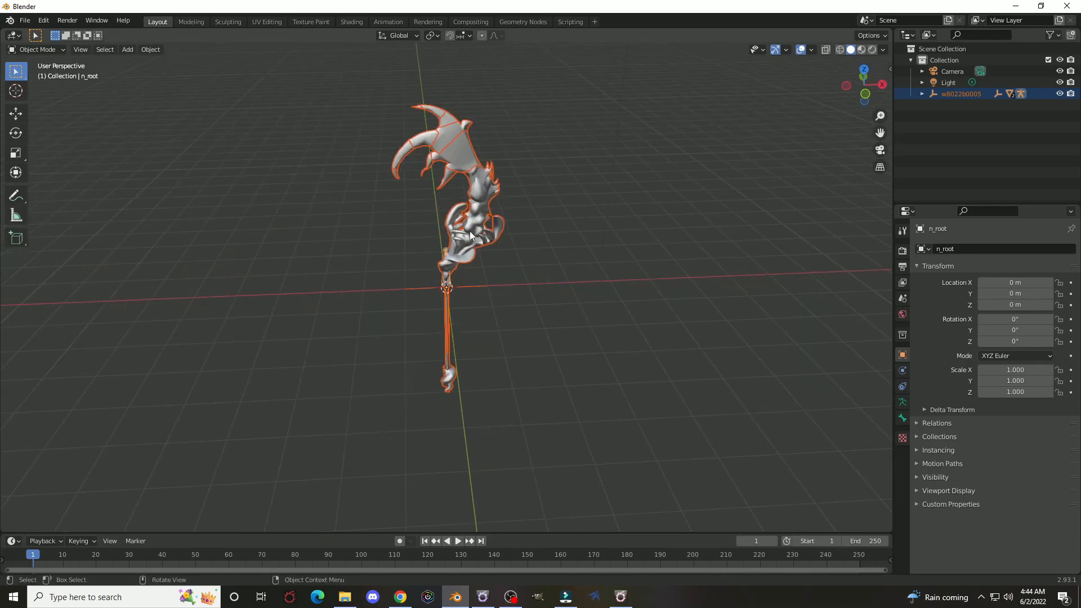
click(459, 150)
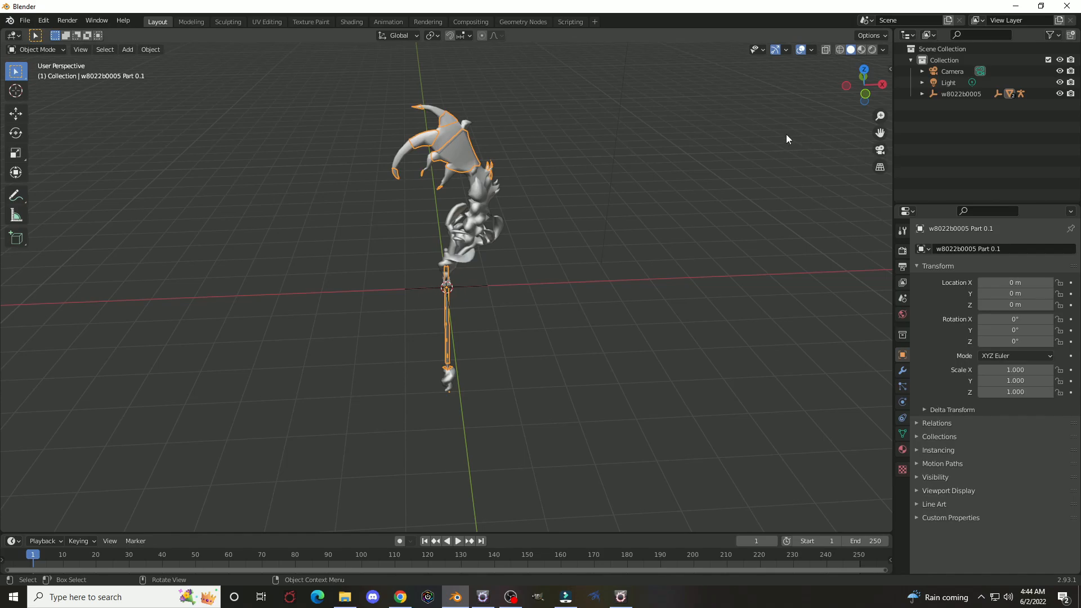
shift+click(449, 131)
right_click(437, 160)
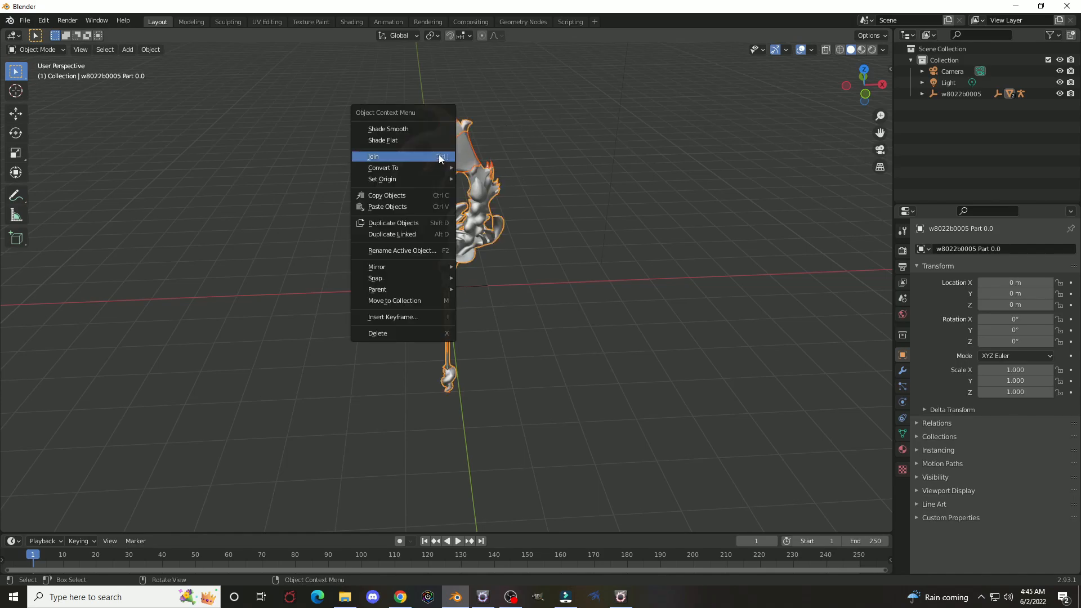
click(441, 158)
mouse_move(570, 168)
middle_down()
mouse_move(468, 154)
mouse_move(569, 150)
middle_up()
mouse_move(350, 120)
middle_down()
mouse_move(340, 135)
mouse_move(217, 135)
mouse_move(370, 142)
mouse_move(354, 134)
middle_up()
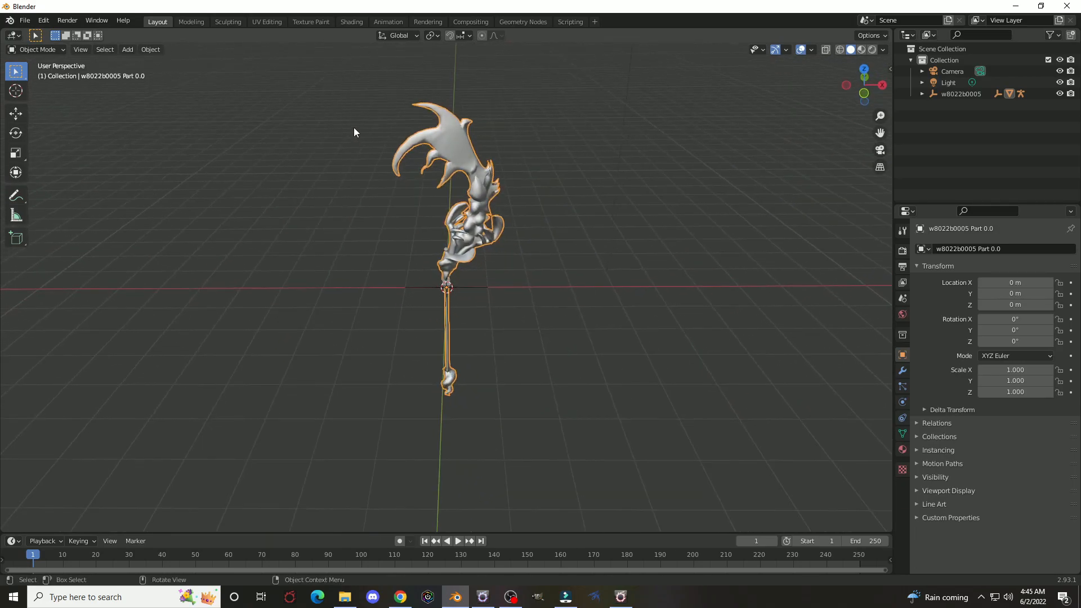
mouse_move(396, 131)
middle_down()
mouse_move(401, 145)
mouse_move(400, 120)
middle_up()
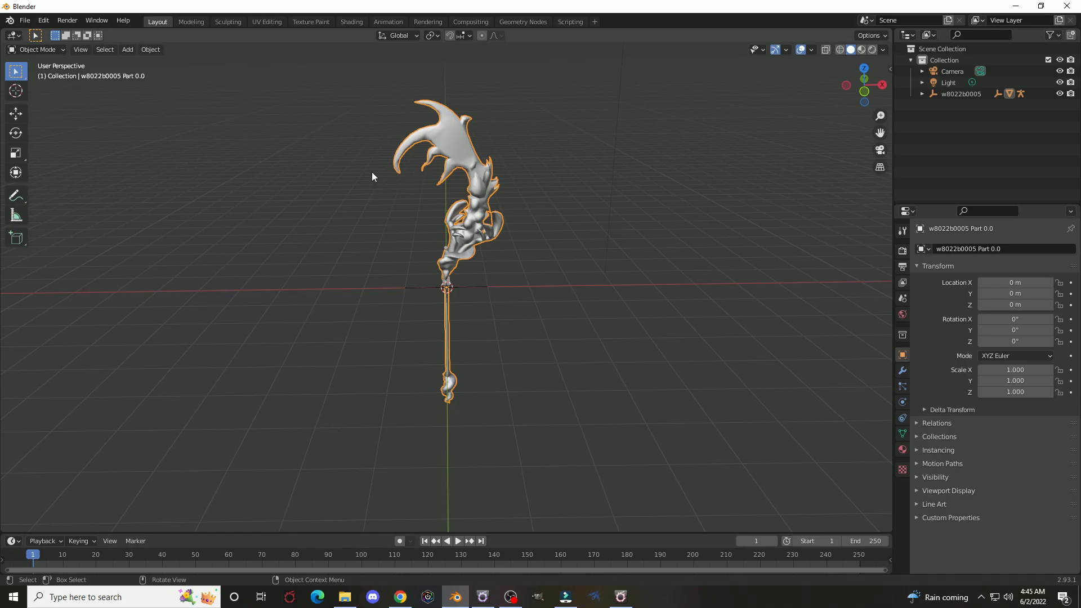
mouse_move(316, 156)
middle_down()
mouse_move(305, 156)
mouse_move(315, 156)
middle_up()
Export the scythe in glTF Embedded (.gltf) format as Ferdiad's Scythe.gltf, overwriting that file in TexTools' In Progress\VFX edit saves folder.
click(25, 23)
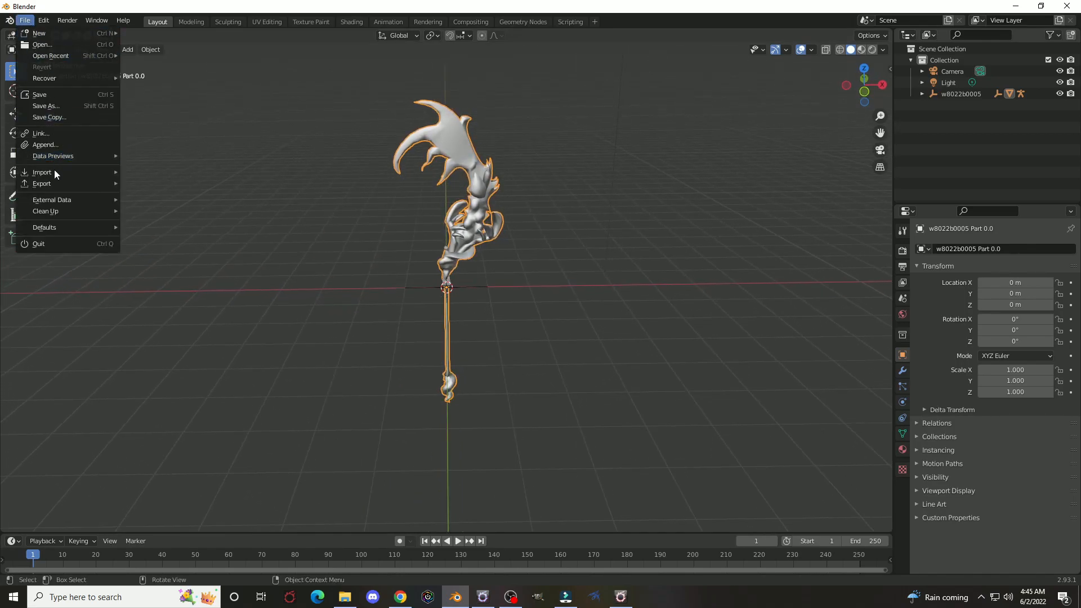
mouse_move(53, 179)
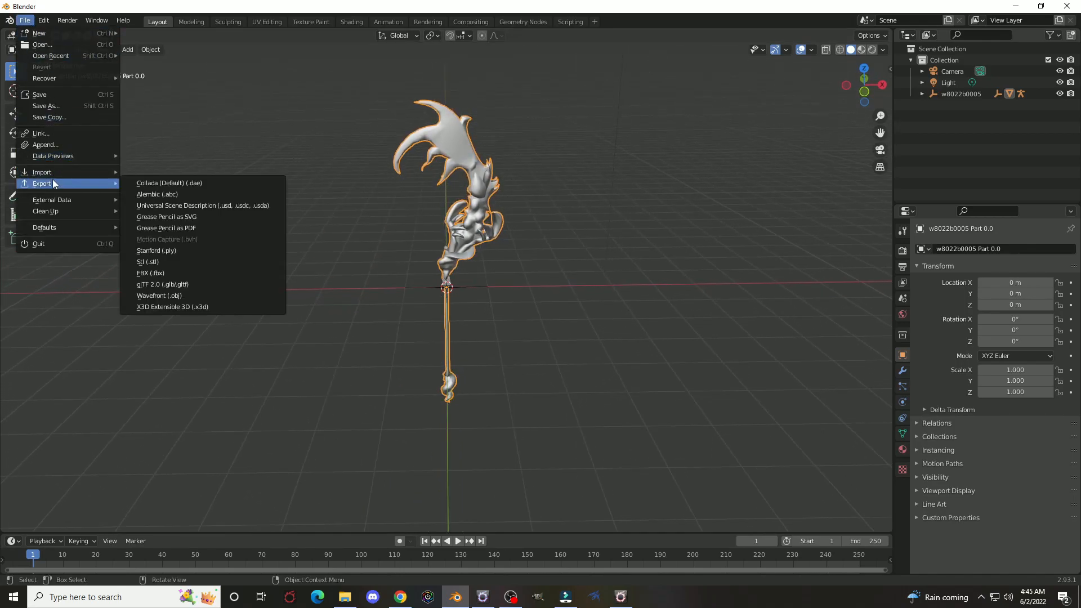
click(151, 283)
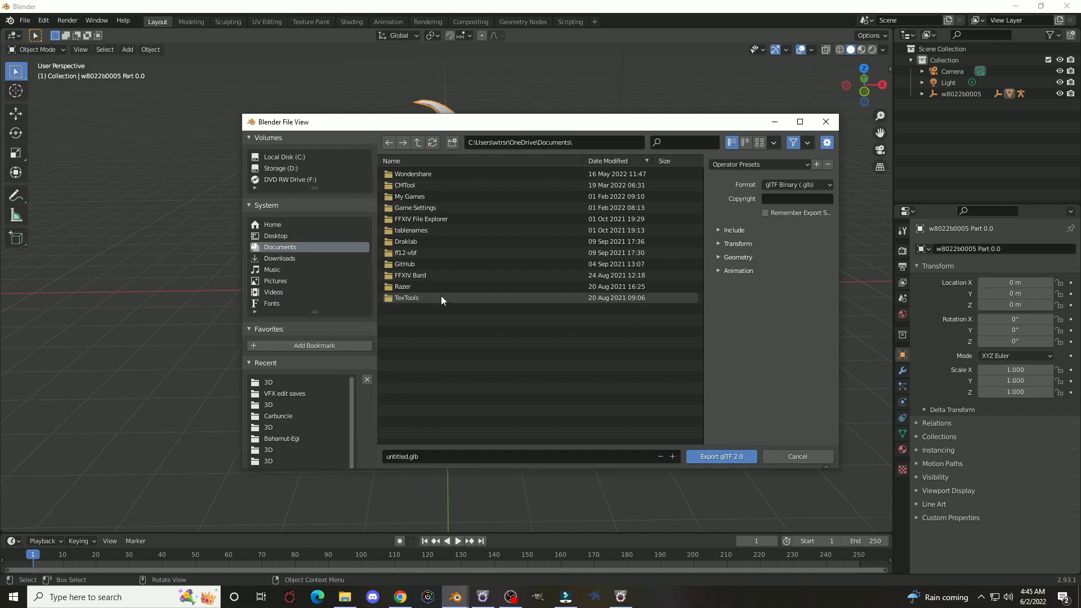
double_click(405, 297)
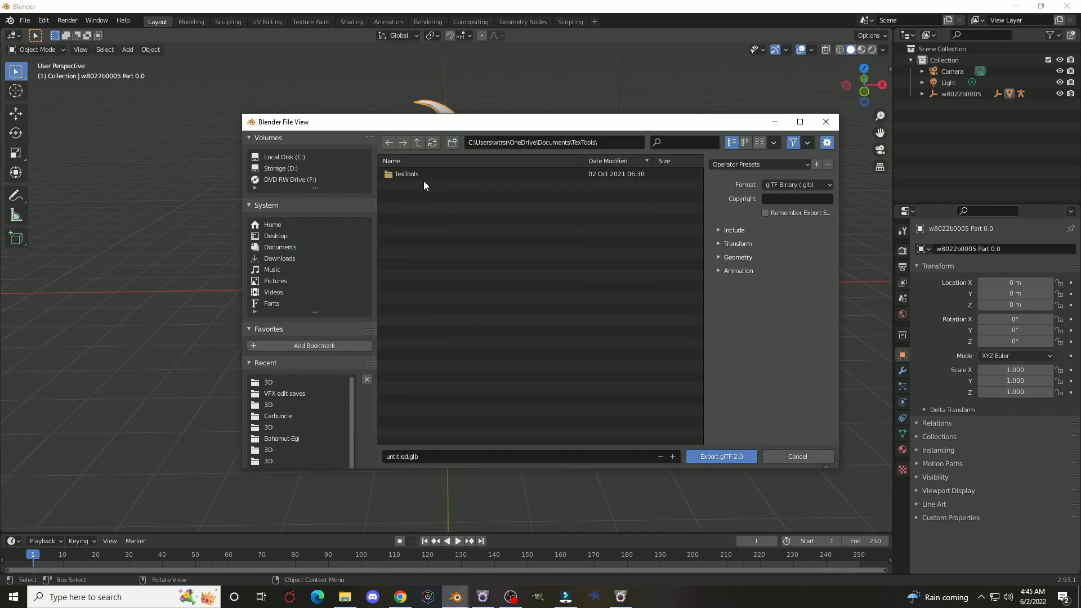
double_click(424, 174)
double_click(425, 208)
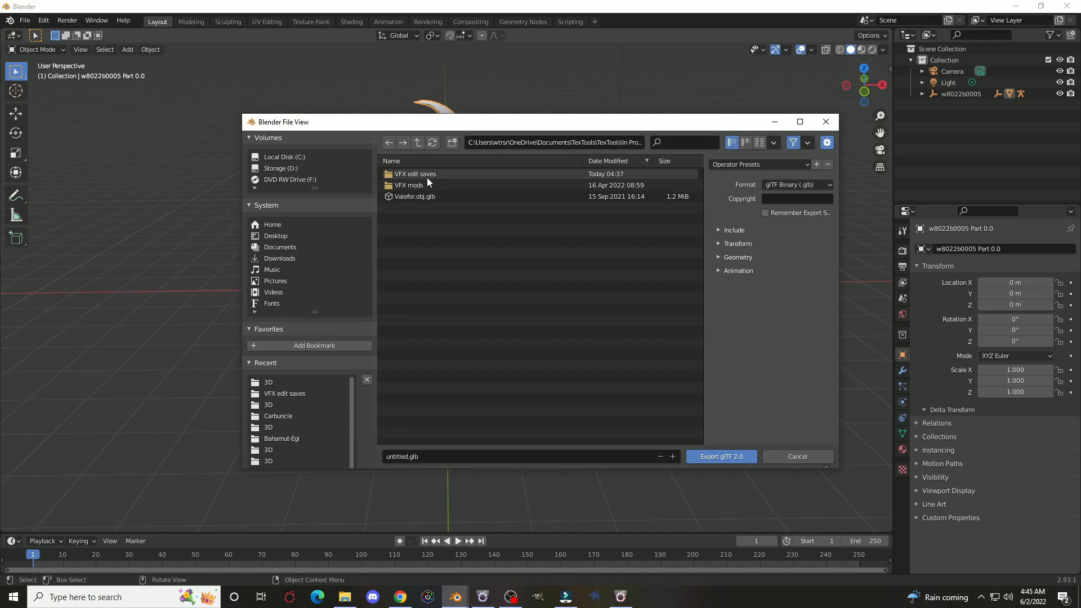
double_click(432, 173)
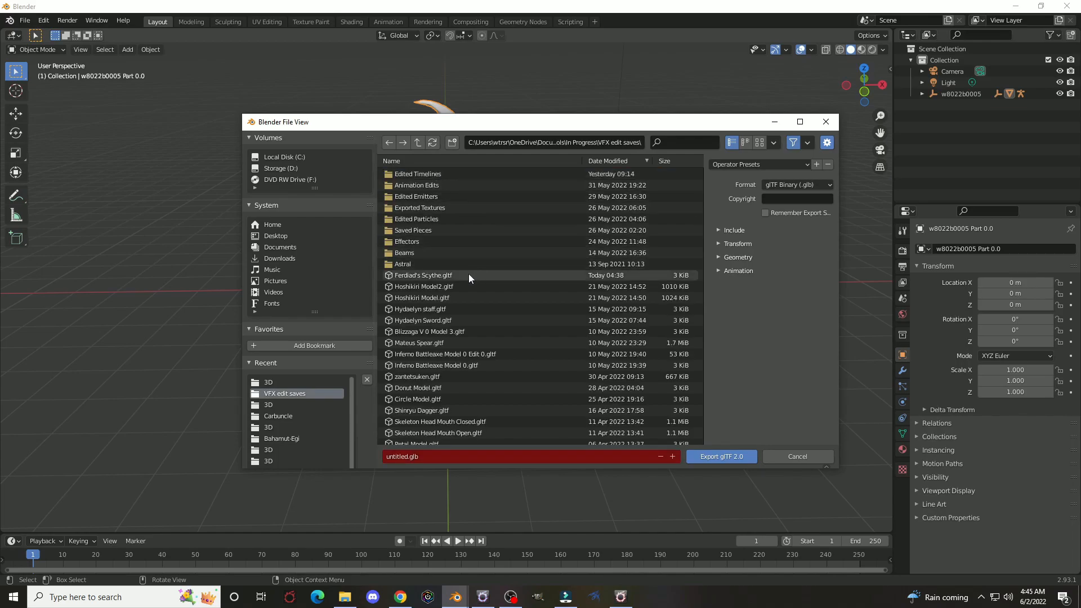
click(438, 275)
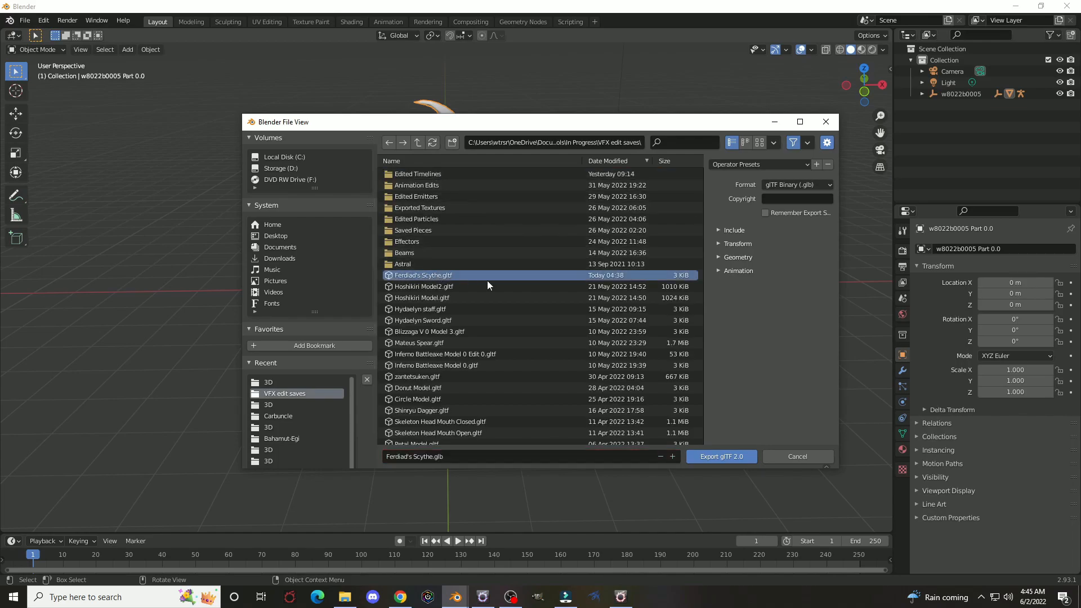
click(768, 184)
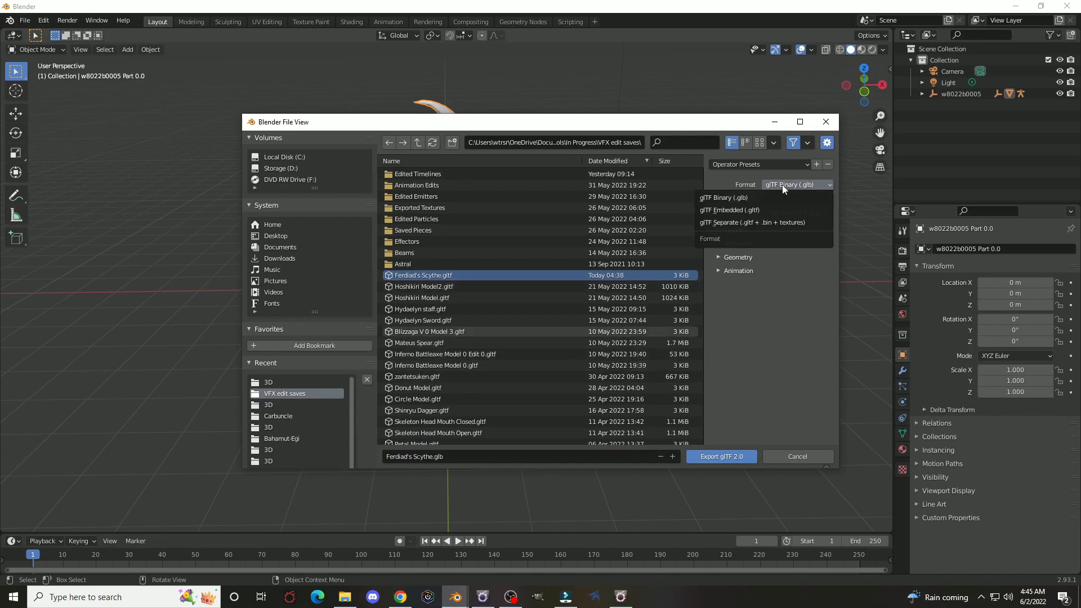
click(757, 208)
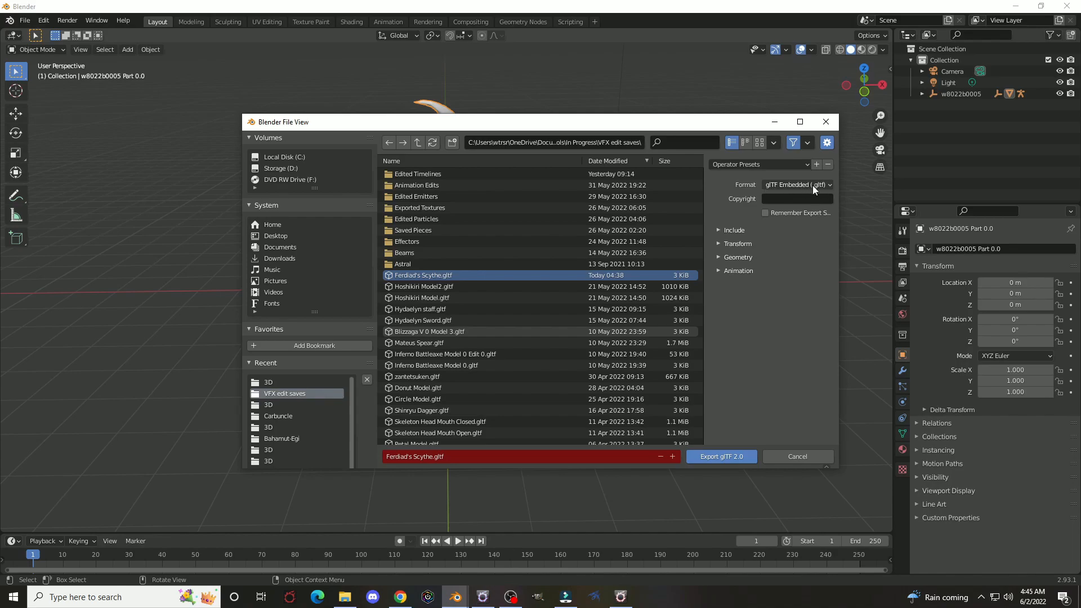
click(719, 256)
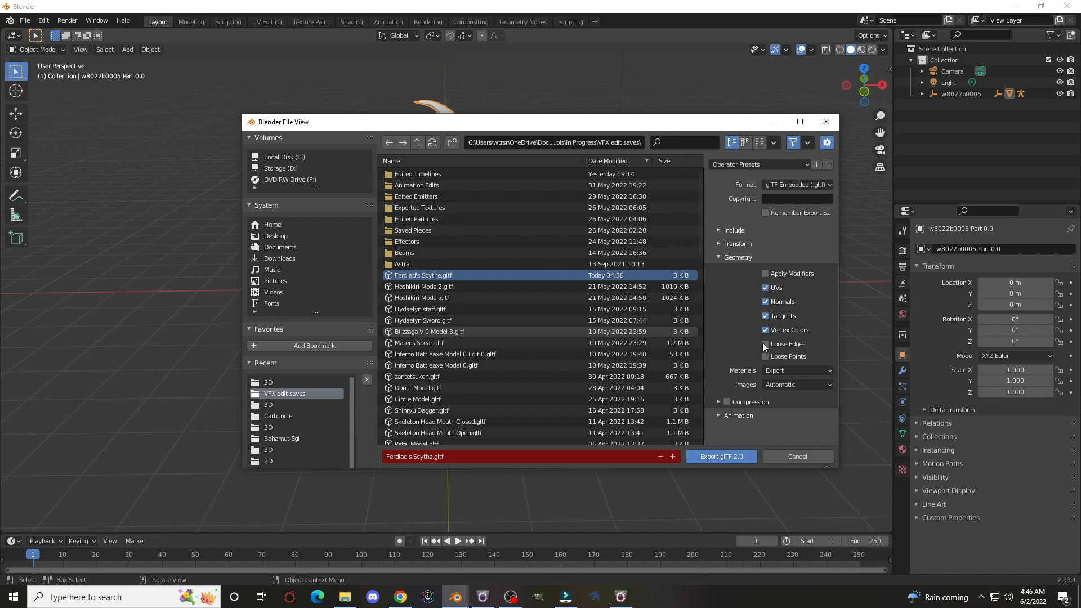
click(715, 456)
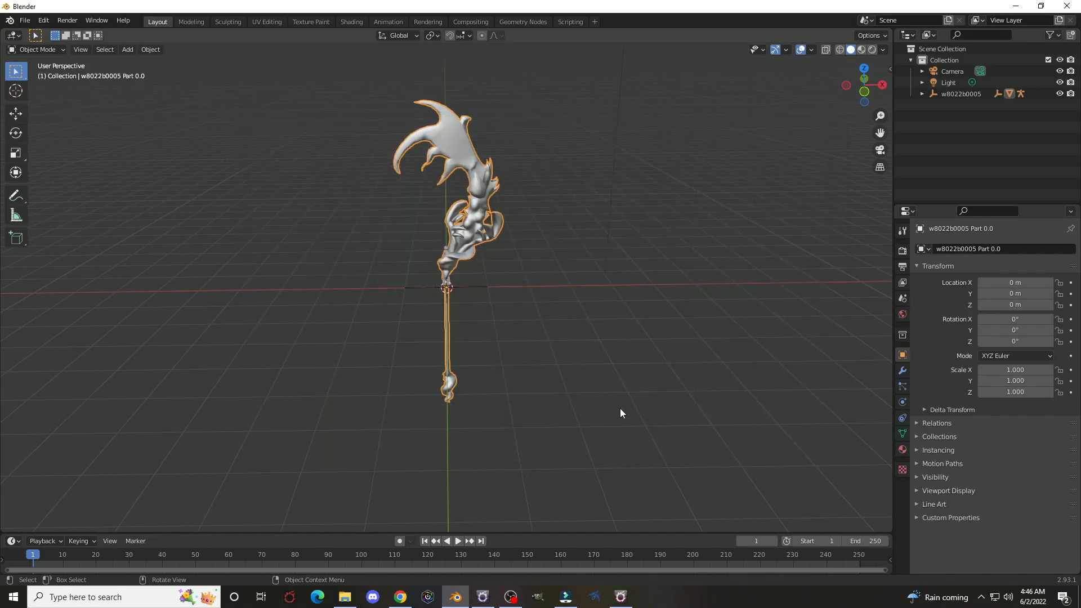
Switch to the game with VFXEditor, spawn the loaded VFX to preview it on the character, and remove it again.
click(621, 597)
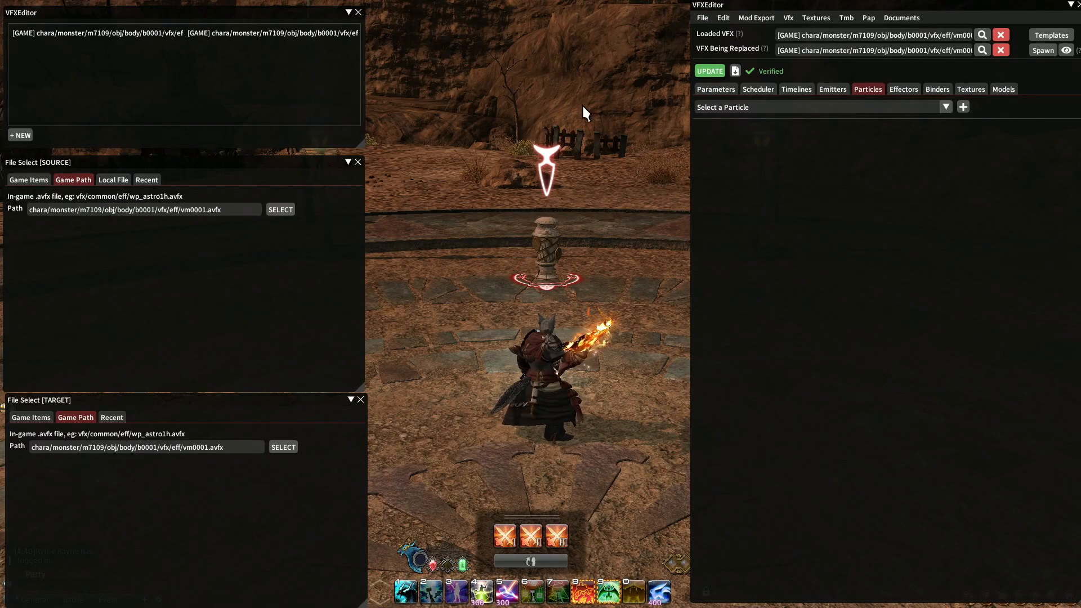
mouse_move(555, 133)
right_down()
mouse_move(636, 133)
mouse_move(555, 132)
right_up()
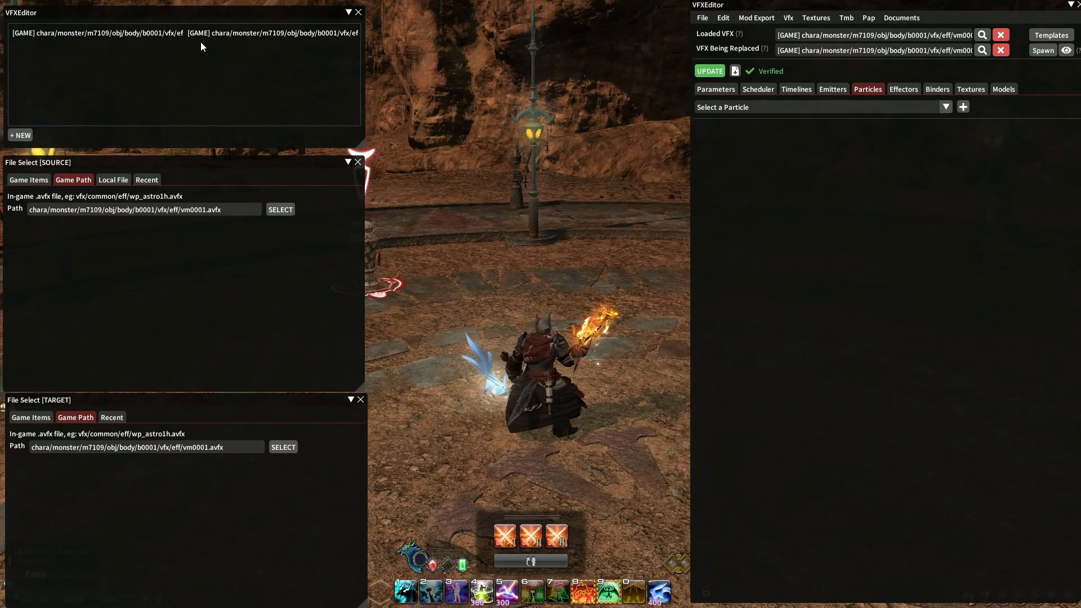
click(1042, 51)
click(1053, 69)
right_drag(529, 225, 608, 164)
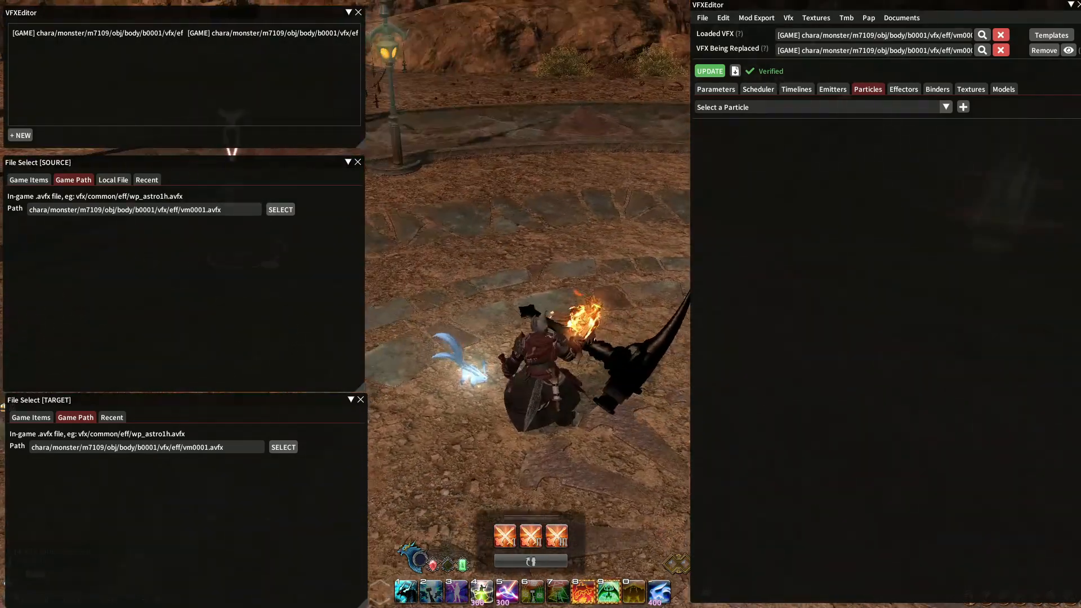
click(1044, 50)
Replace Model 1 of the loaded VFX with Ferdiad's Scythe.gltf from the VFX edit saves folder.
click(995, 90)
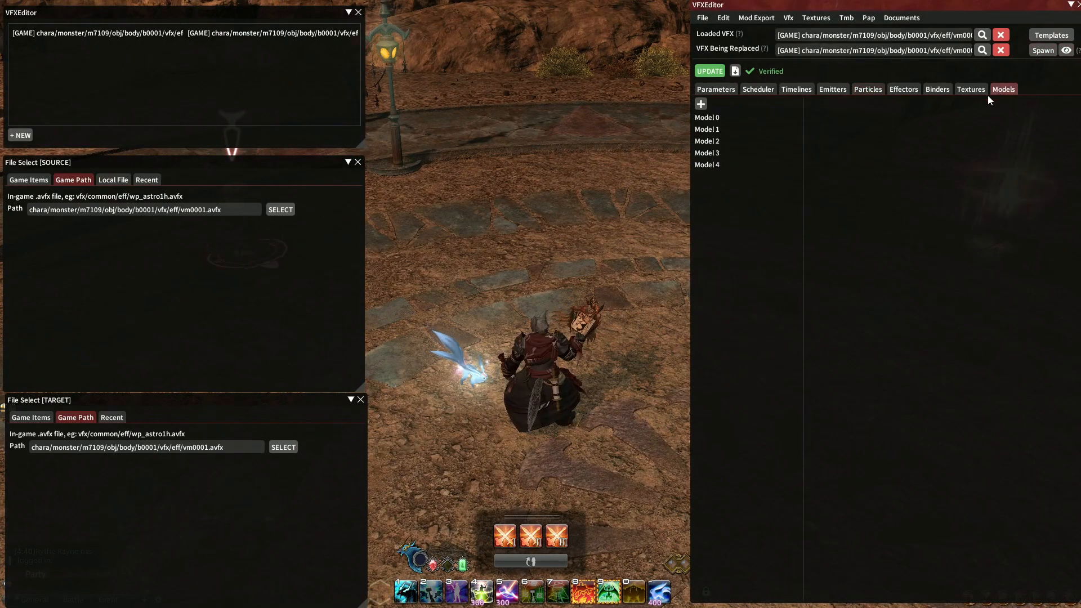
click(724, 129)
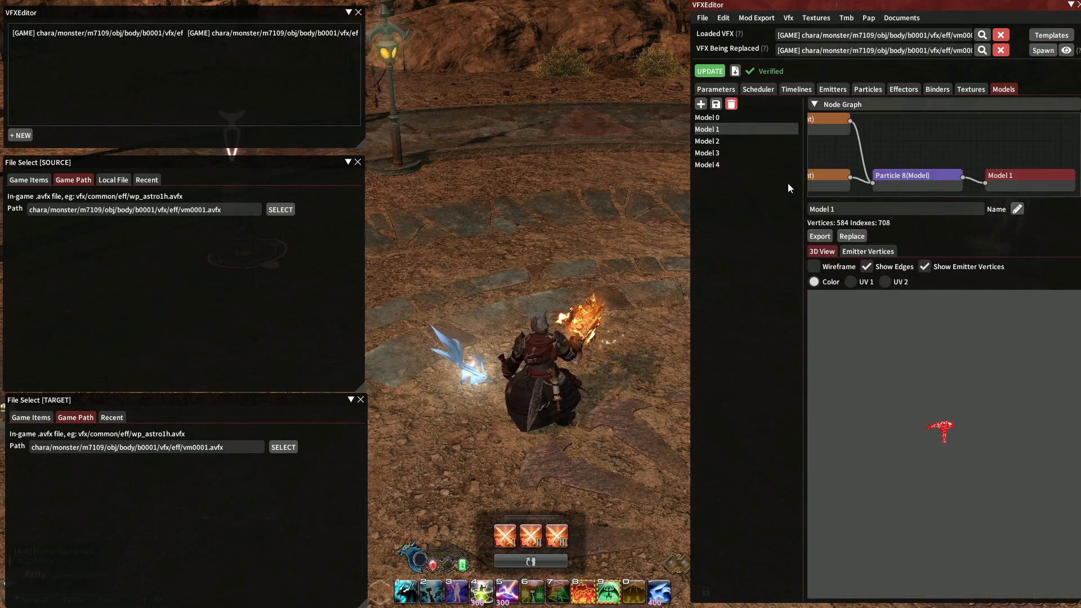
click(861, 237)
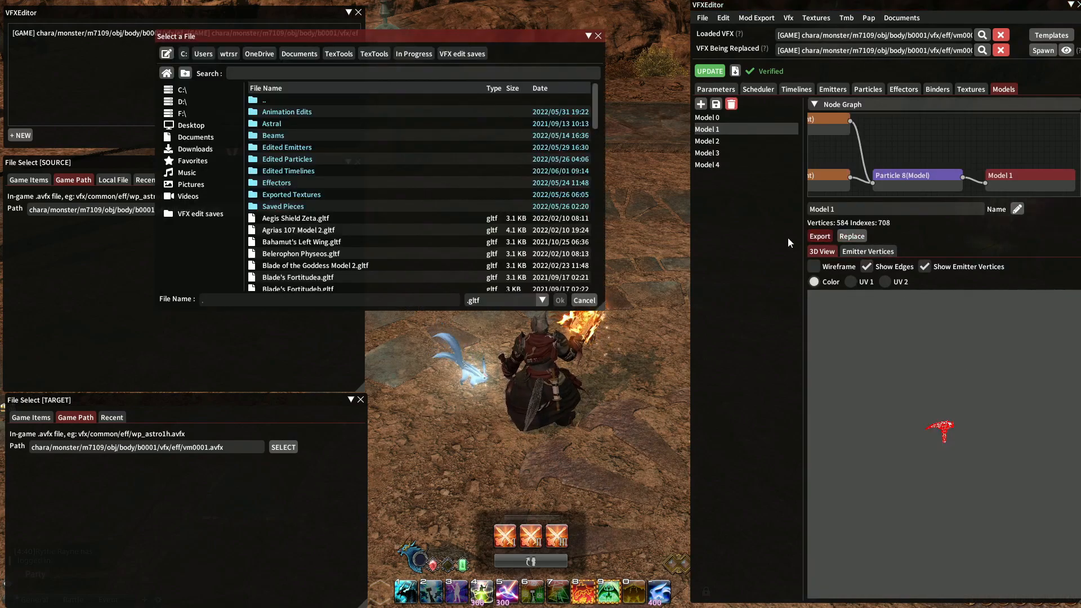
click(542, 89)
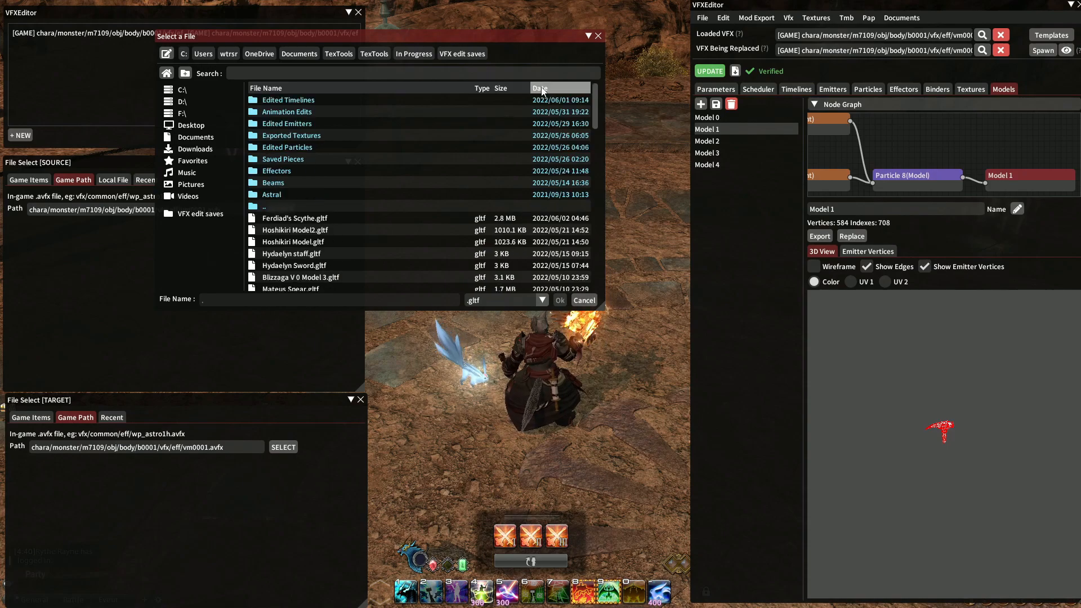
double_click(340, 220)
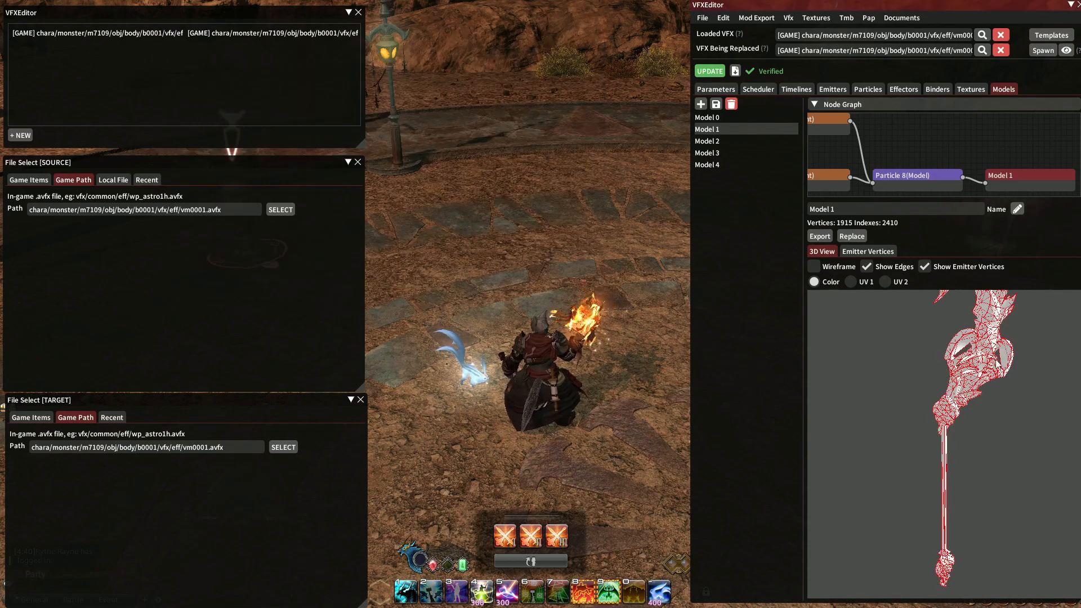
Replace Model 2 of the loaded VFX with Ferdiad's Scythe.gltf as well.
click(707, 141)
click(852, 236)
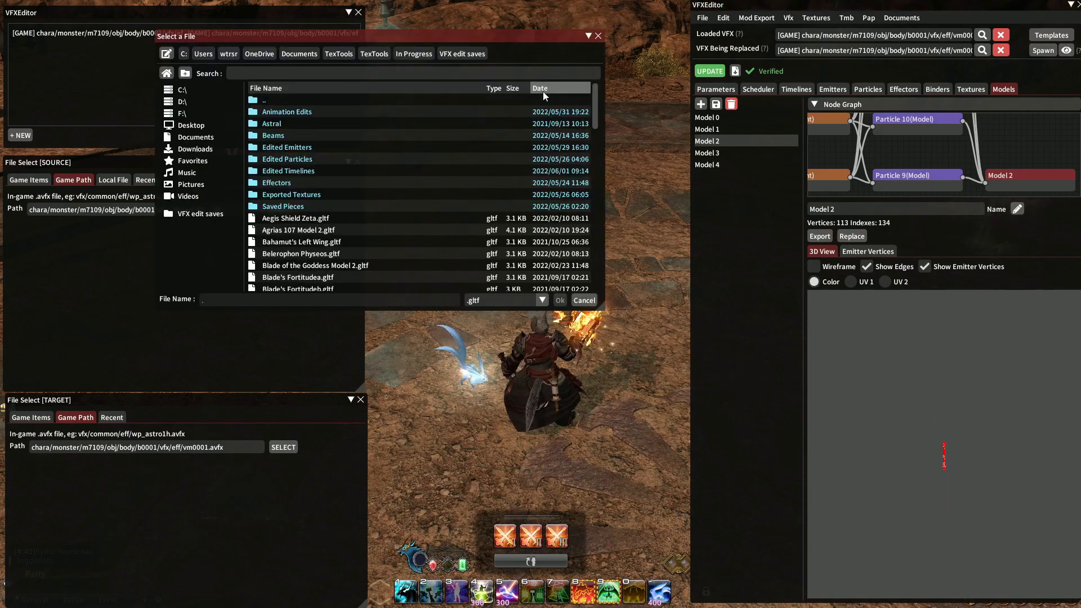
double_click(330, 215)
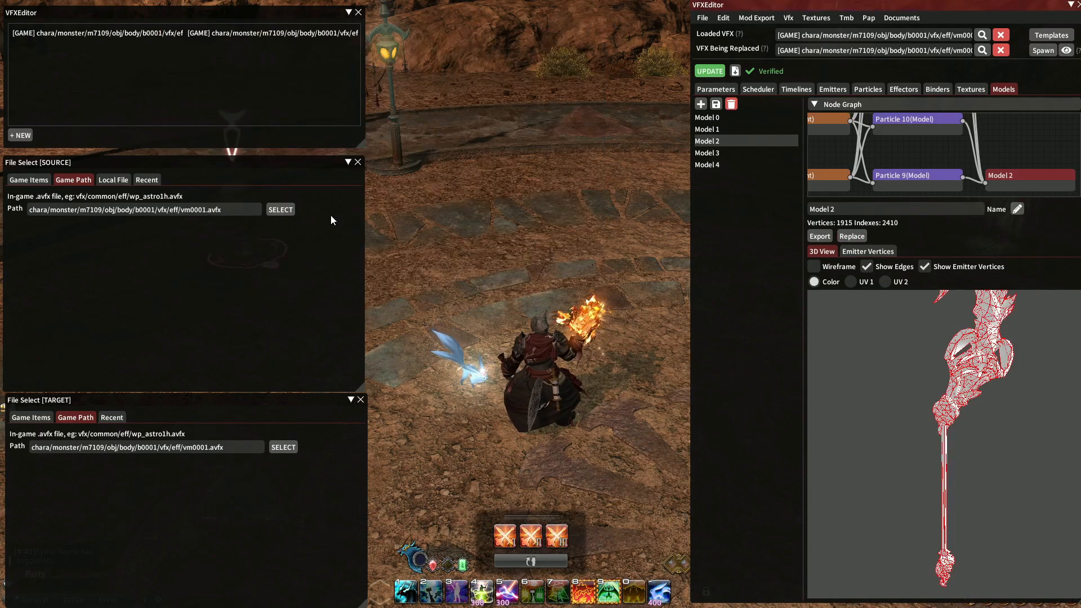
Replace Model 3 of the loaded VFX with Ferdiad's Scythe.gltf and check the other models.
click(721, 151)
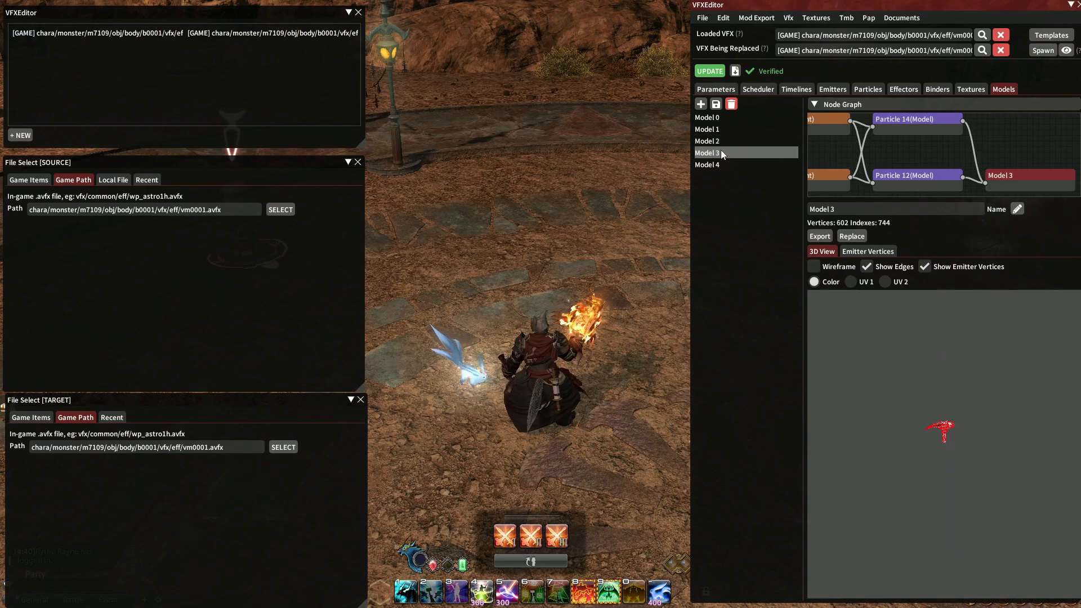
click(855, 233)
click(542, 88)
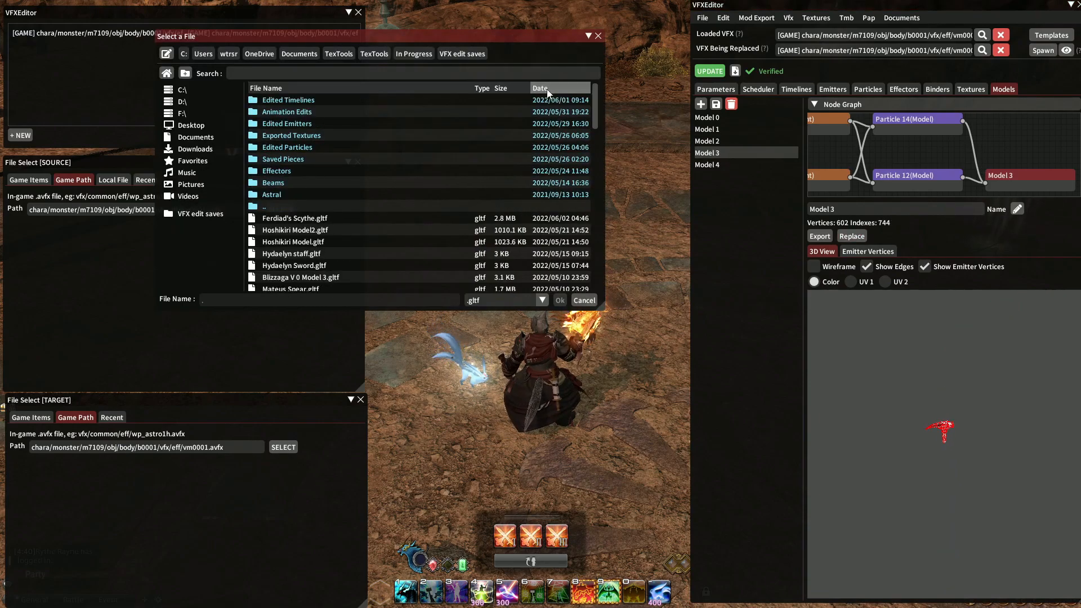
double_click(346, 216)
click(721, 163)
click(722, 152)
click(716, 140)
click(710, 129)
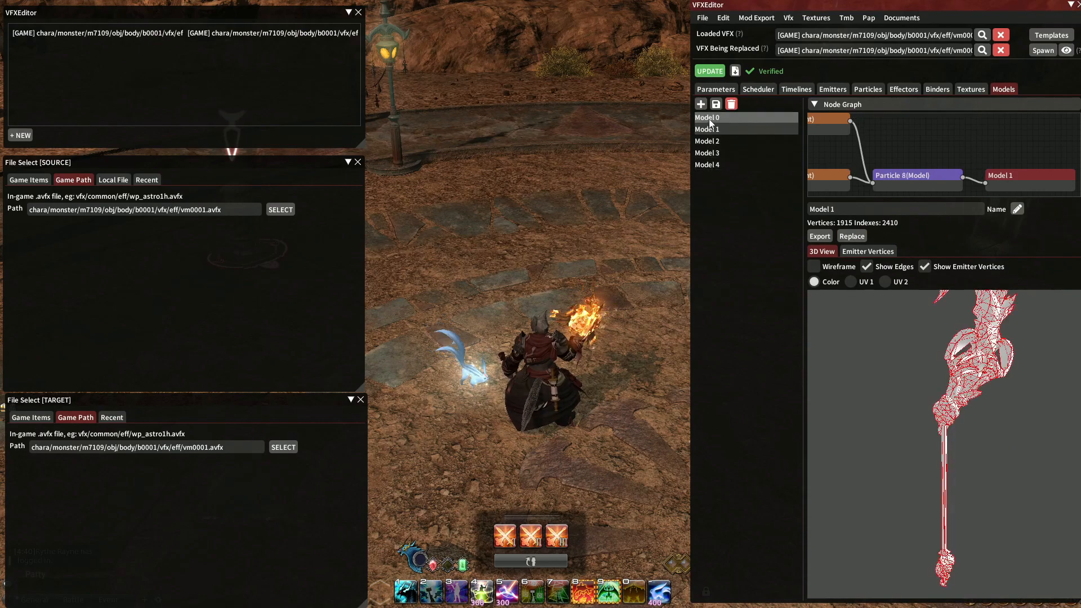
click(710, 118)
Set the VFX's combined Revised Scale to 1.000 and update the VFX.
click(713, 90)
click(732, 115)
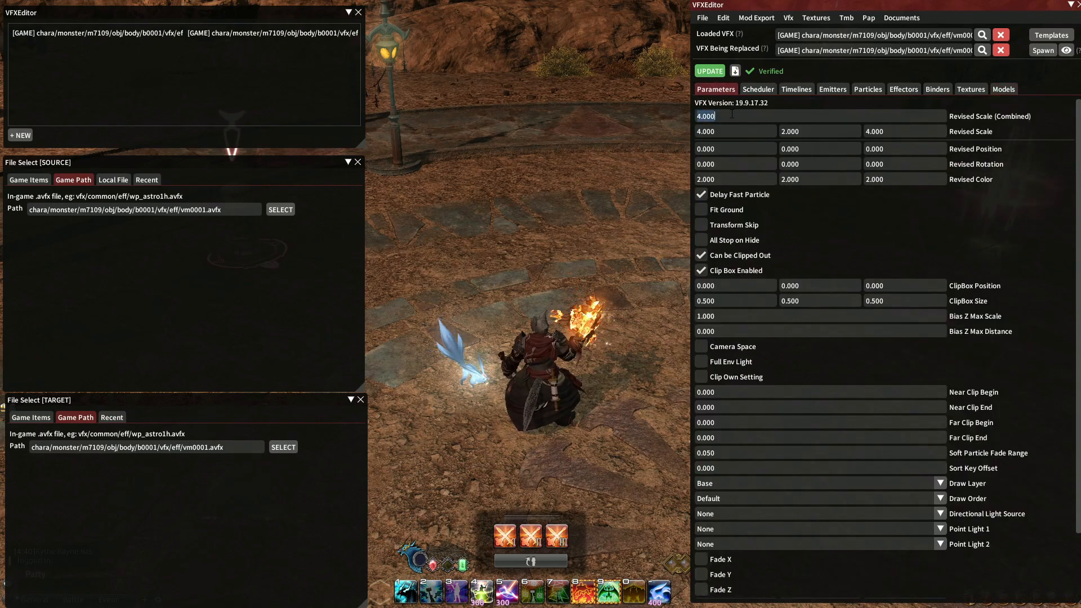
click(710, 71)
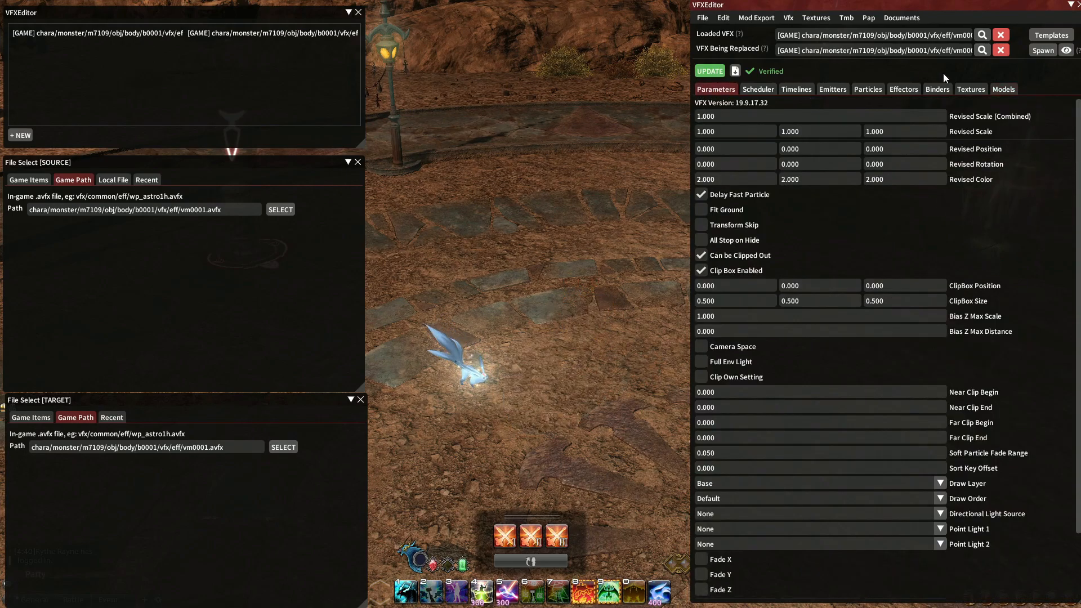
Spawn the VFX on the character, cast the summon on a target, remove the spawned effect and update the VFX.
click(1043, 51)
click(1056, 70)
mouse_move(530, 304)
right_down()
mouse_move(529, 225)
mouse_move(563, 203)
mouse_move(529, 202)
mouse_move(564, 210)
right_up()
key(Tab)
key(1)
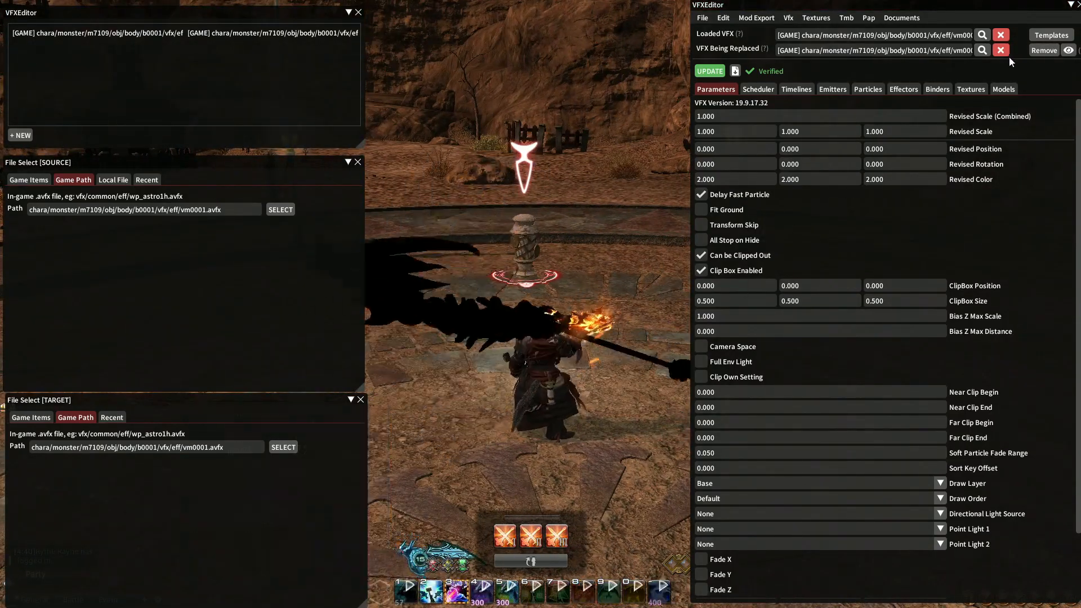
click(1047, 52)
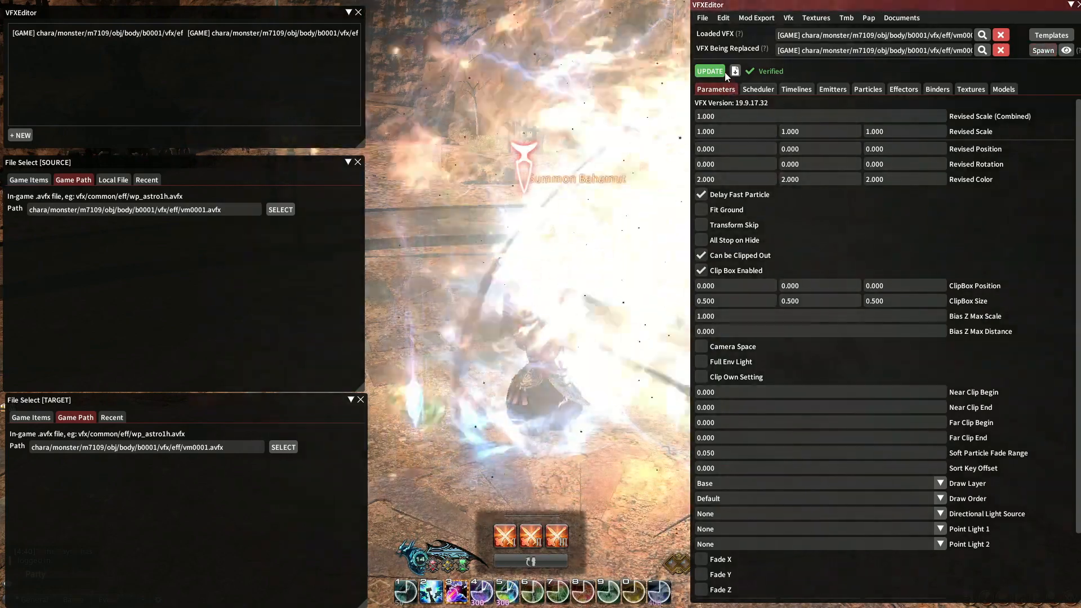
click(717, 76)
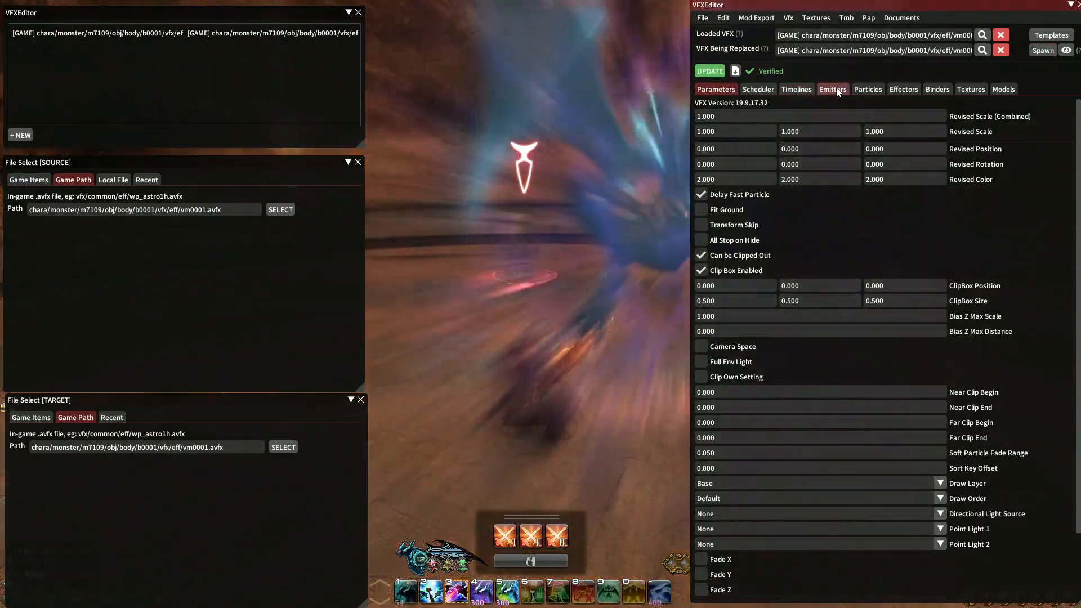
Set the RGB color keyframe in Emitter 1's animation to dark red, about R 0.484, G 0, B 0.
click(832, 89)
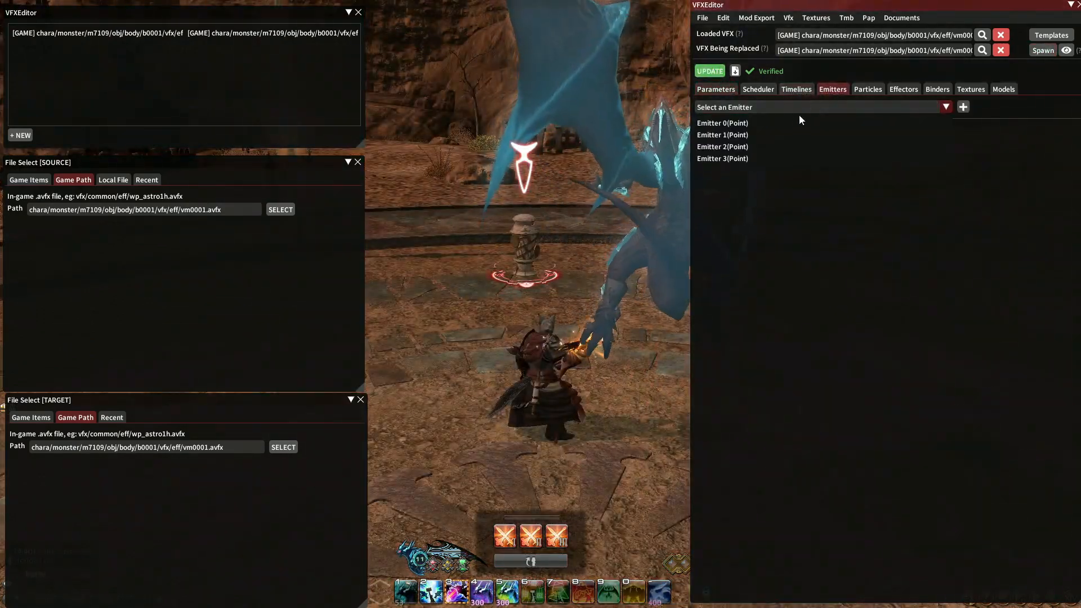
click(762, 135)
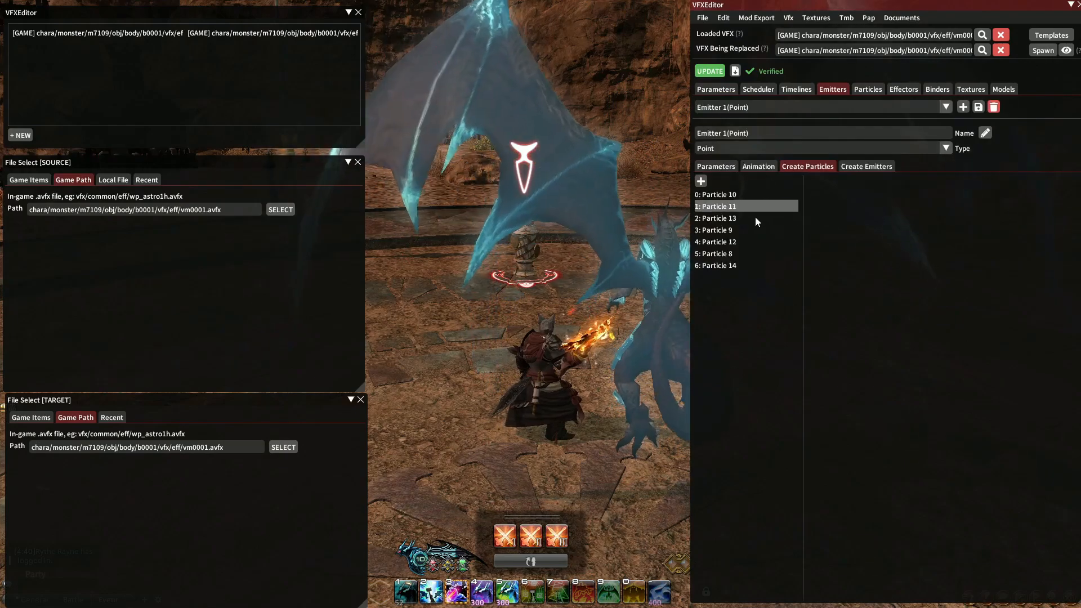
click(757, 166)
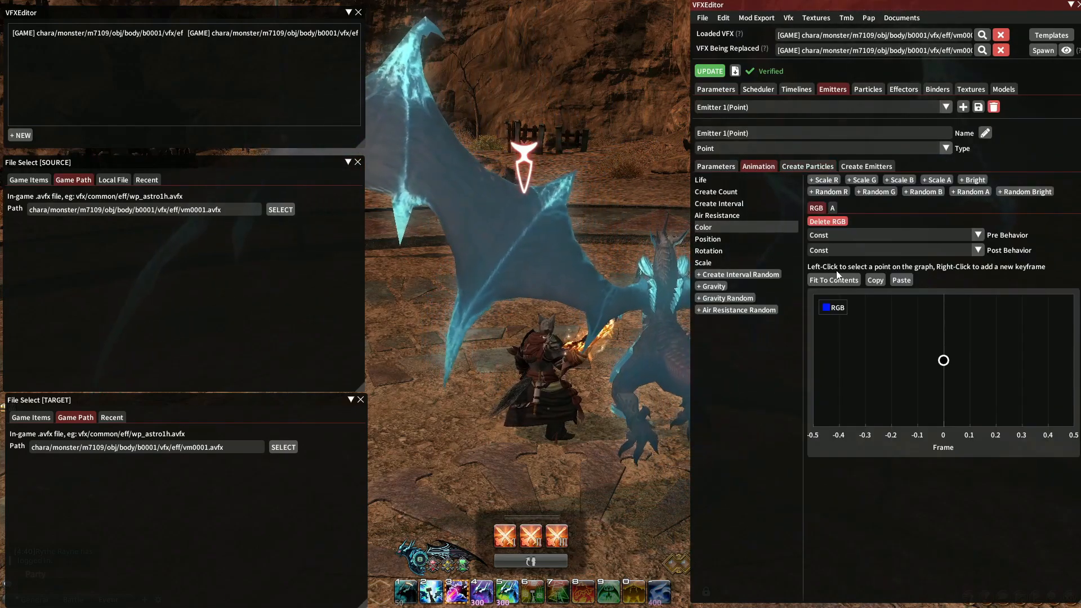
click(944, 360)
click(978, 512)
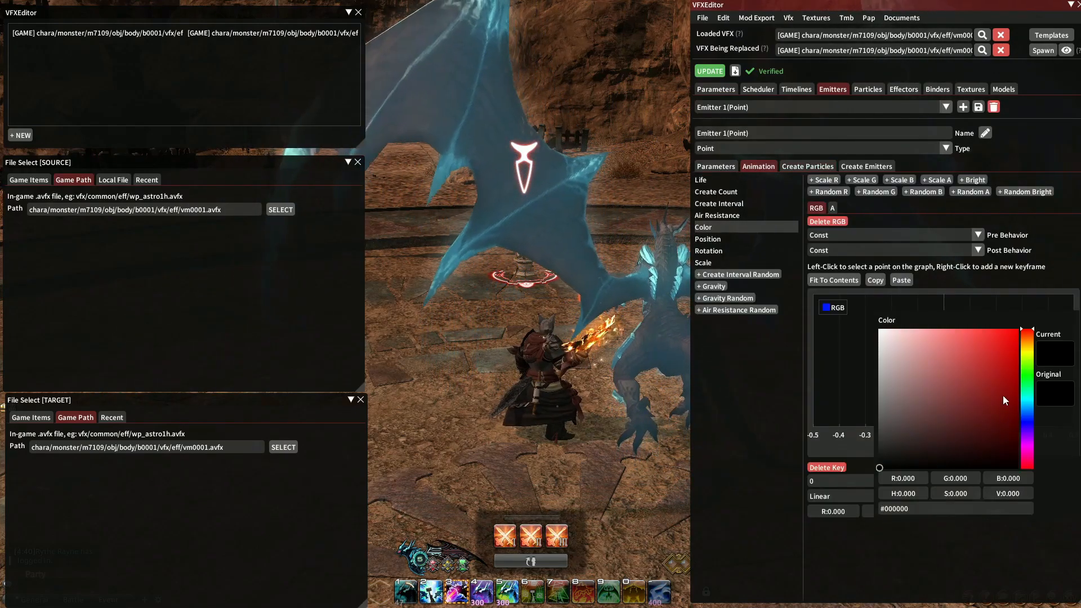
drag(1004, 397, 1019, 400)
click(966, 300)
Review which particles Emitter 1 creates, including the settings of its Particle 13 entry.
click(785, 166)
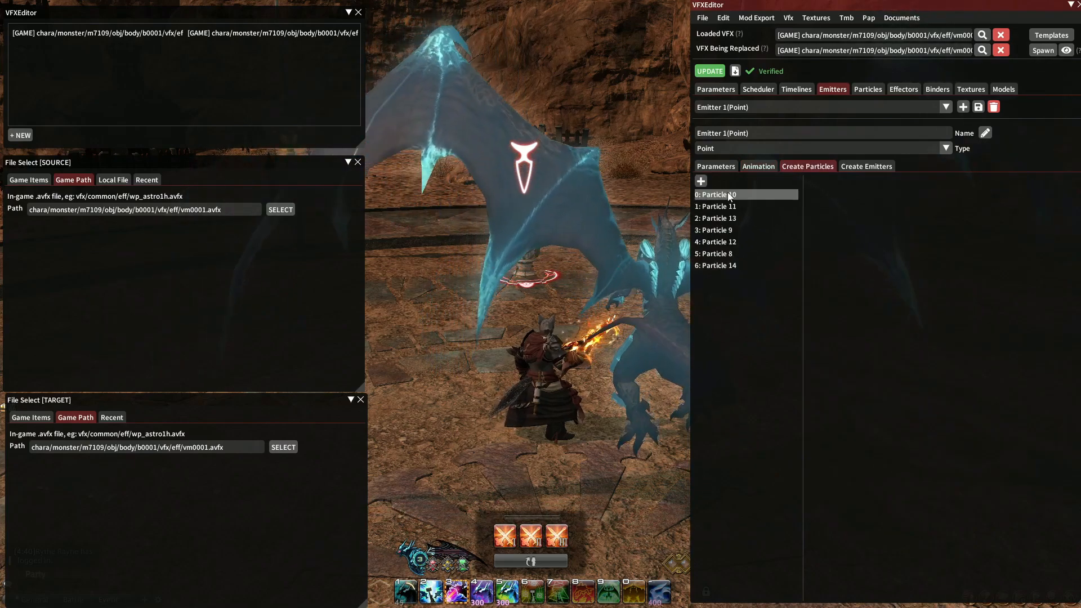
click(715, 206)
click(715, 218)
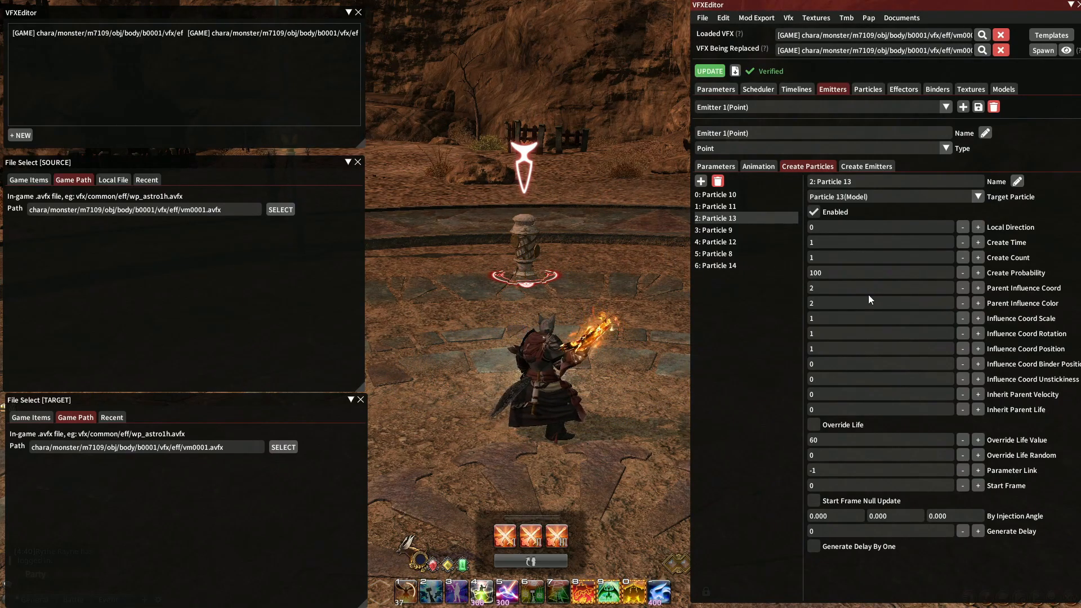
click(759, 166)
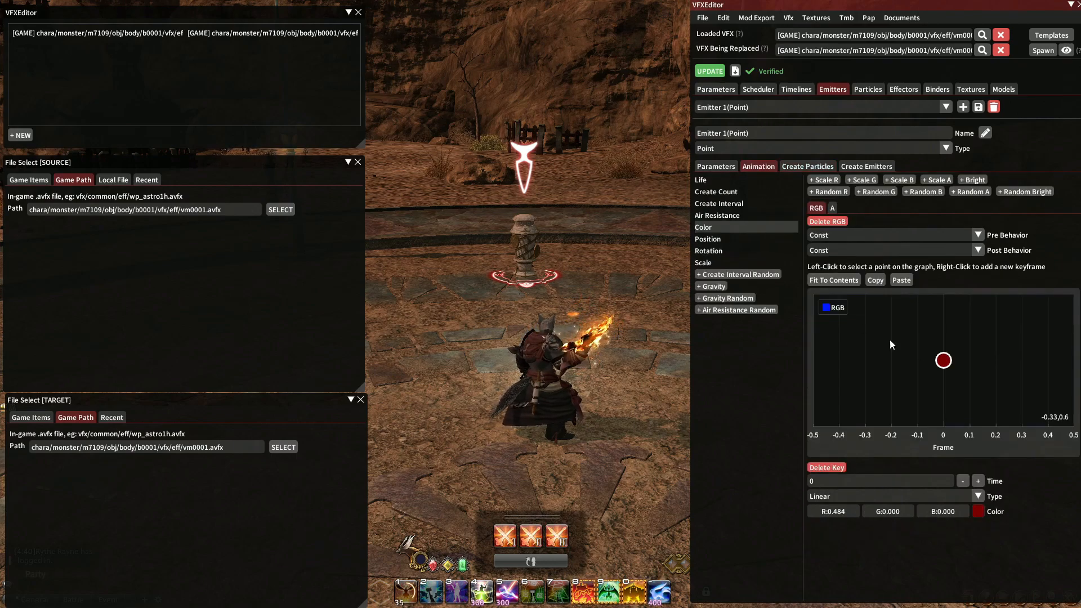
click(807, 166)
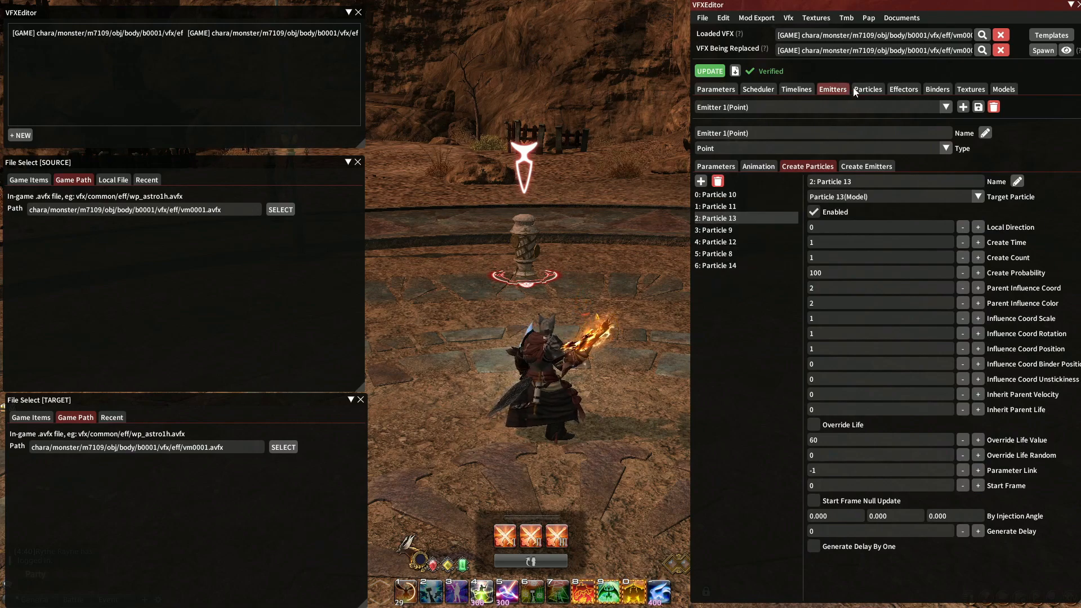
Set the RGB keyframe of Particle 8's Color Begin to white.
click(868, 90)
click(794, 108)
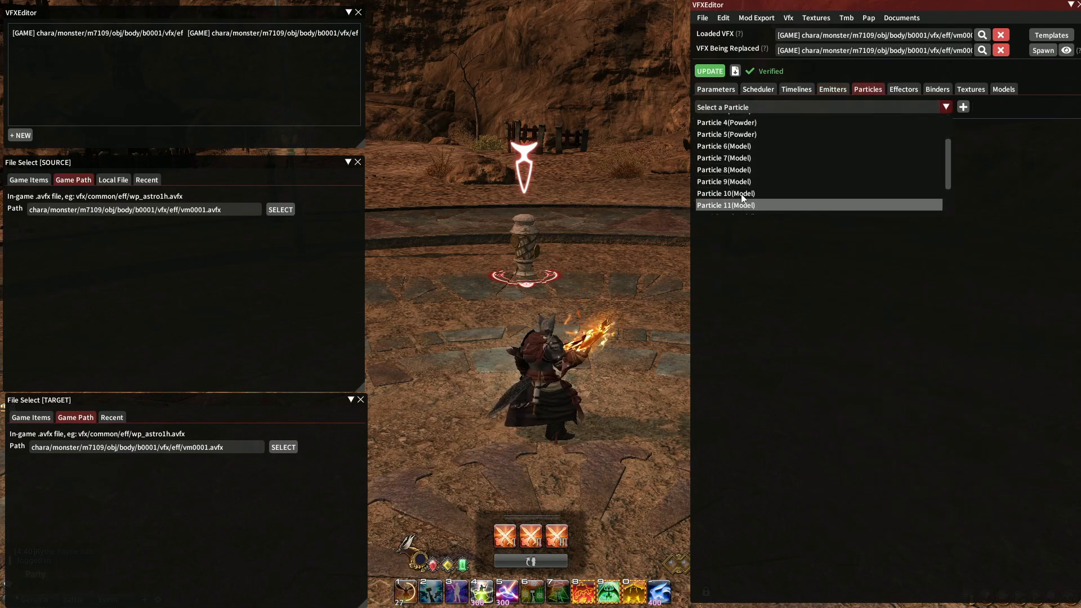
click(732, 168)
click(726, 217)
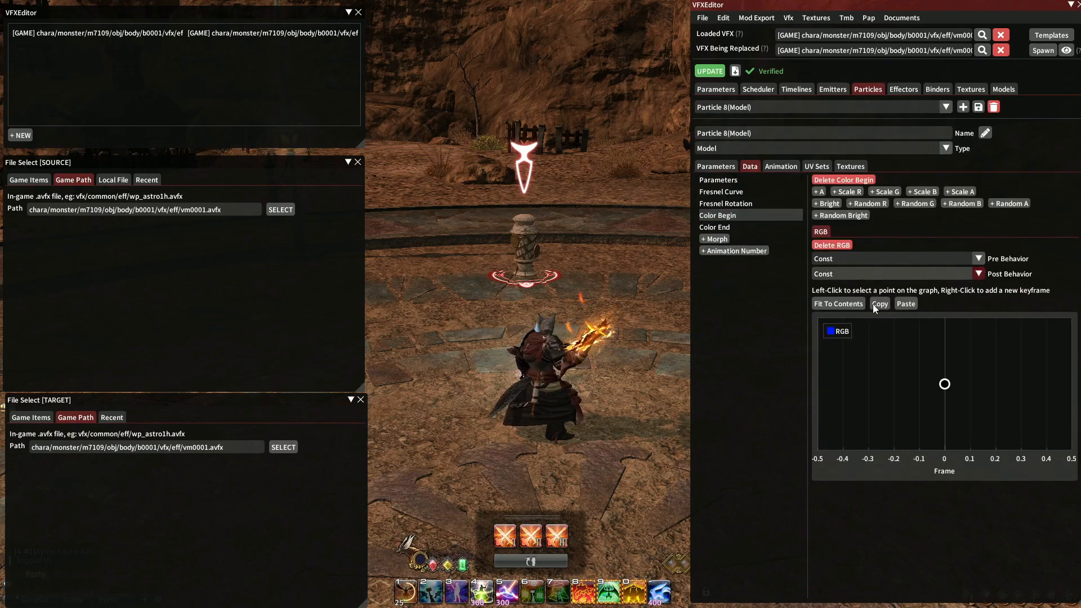
click(943, 382)
click(980, 536)
click(907, 369)
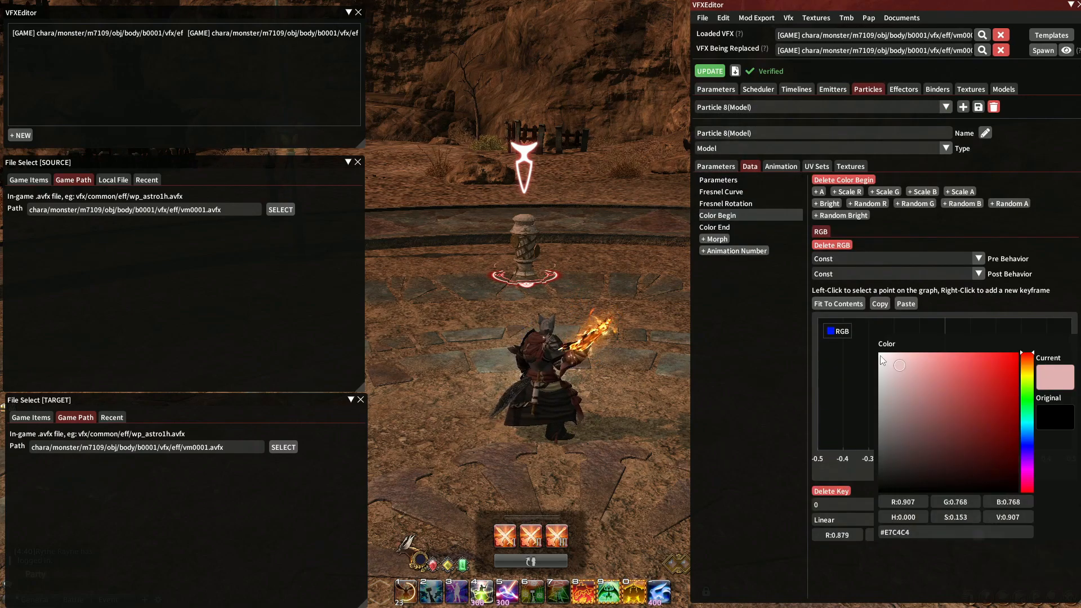
click(859, 373)
Set the RGB keyframe of Particle 8's Color End to white, 1.000 in all channels.
click(741, 228)
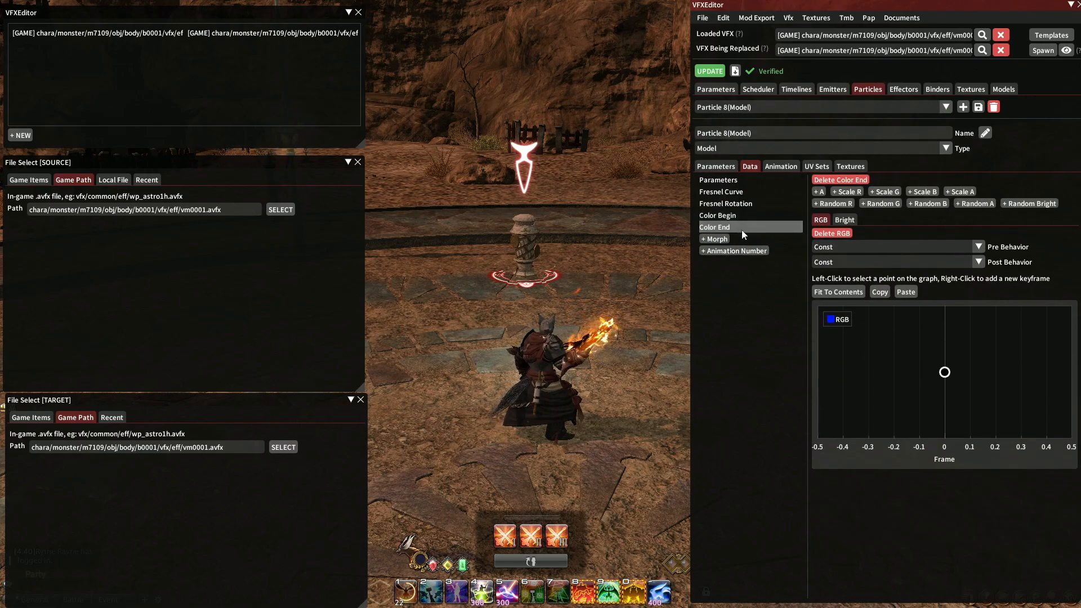
click(944, 376)
click(979, 523)
click(855, 338)
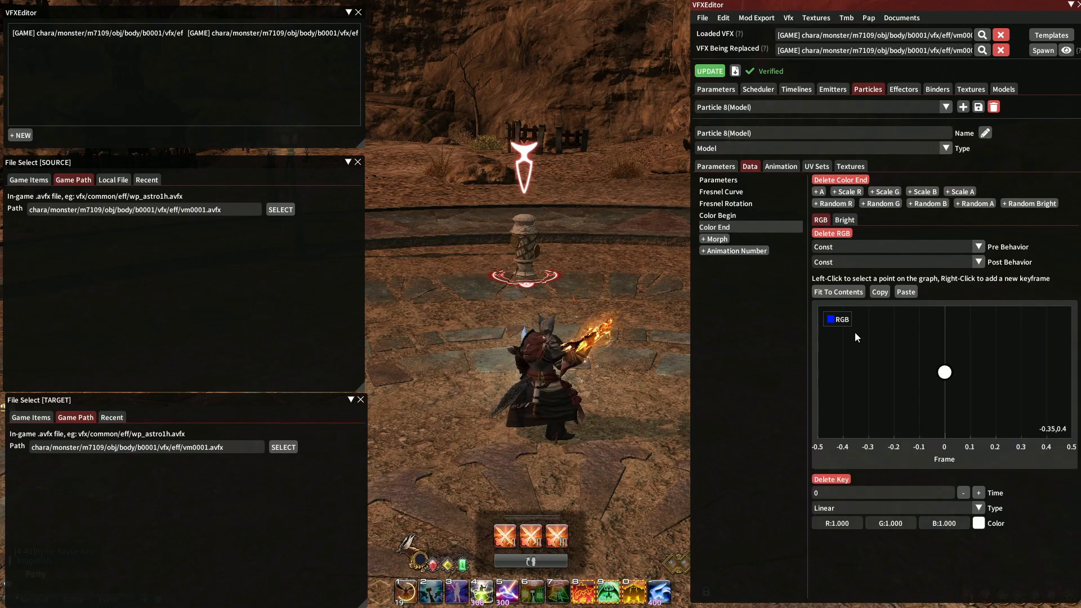
Set the RGB color keyframe in Particle 8's animation to dark orange, about R 0.431, G 0.191, B 0.
click(784, 165)
click(737, 239)
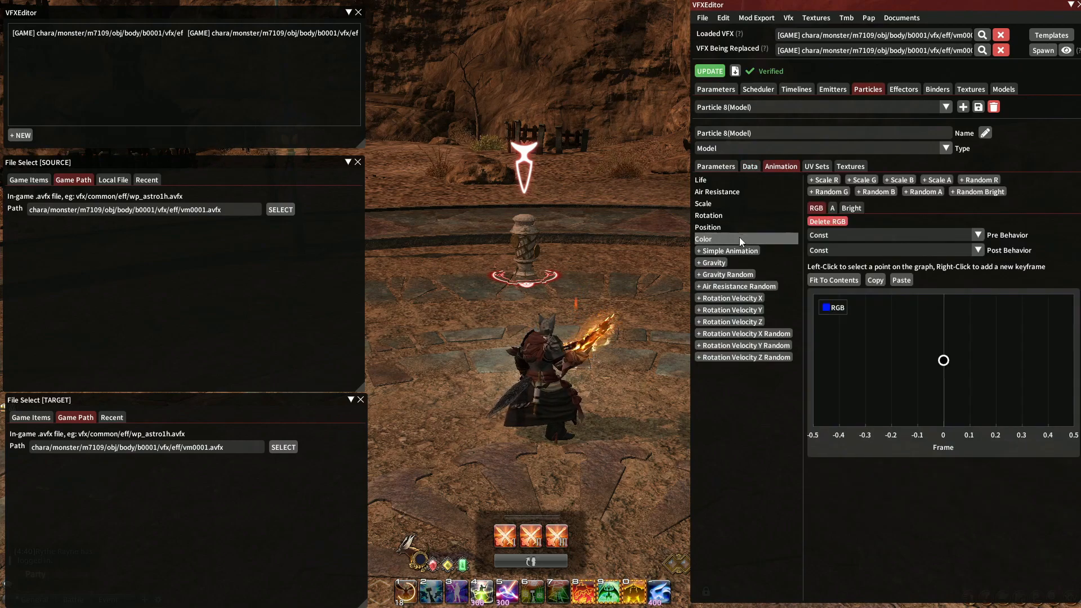
click(944, 360)
click(979, 514)
click(1016, 408)
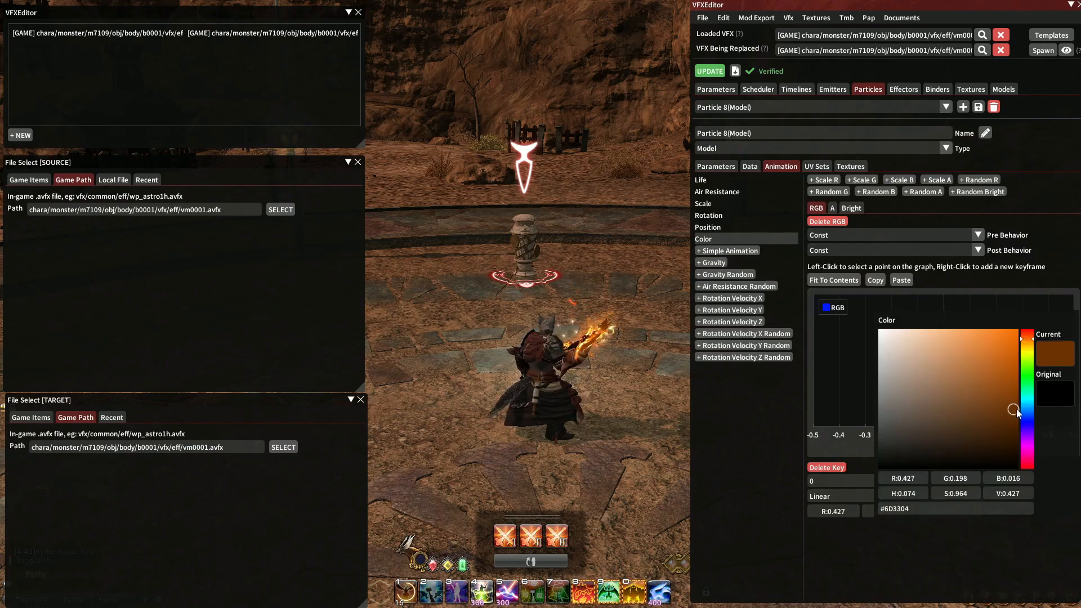
click(868, 339)
Set the RGB color keyframe in Particle 9's animation to dark red, about R 0.476, G 0, B 0.
click(754, 107)
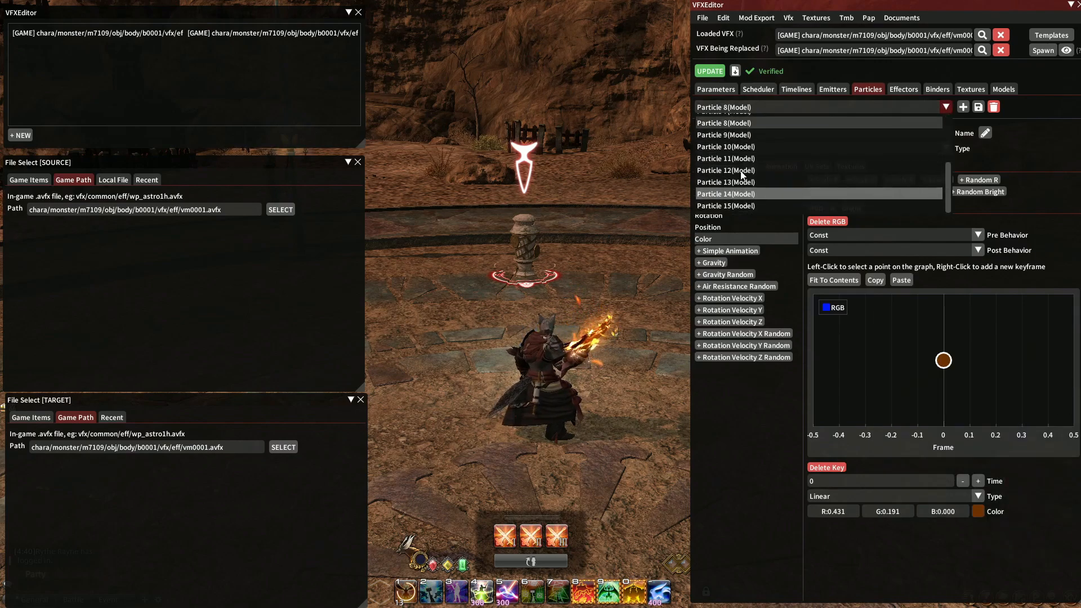
click(721, 135)
click(718, 238)
click(944, 361)
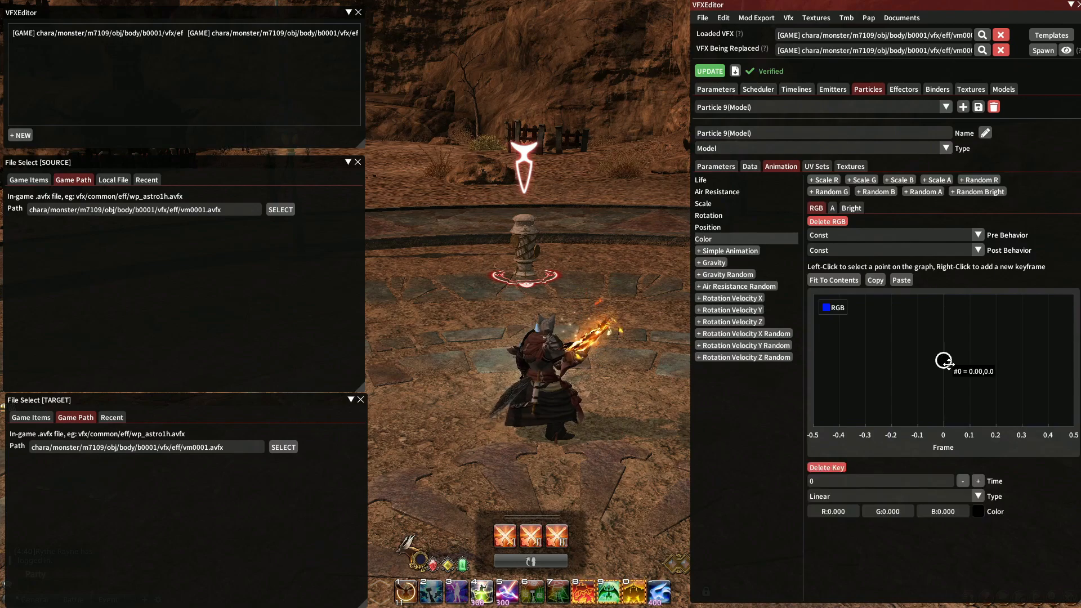
click(979, 511)
click(938, 286)
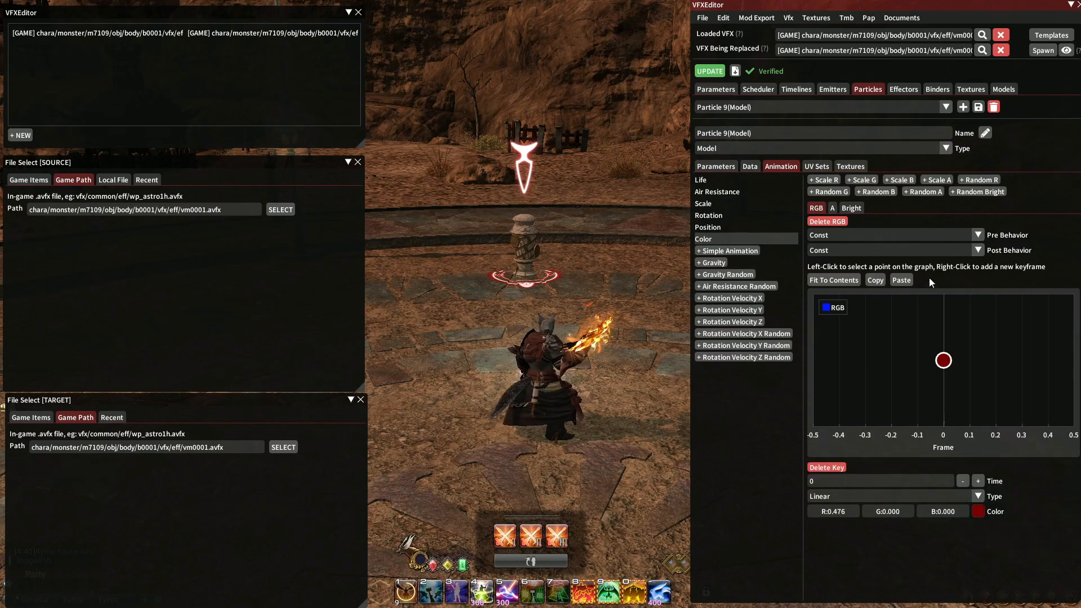
Set the RGB keyframe of Particle 9's Color Begin to white, 1.000 in all channels.
click(750, 166)
click(727, 215)
click(945, 384)
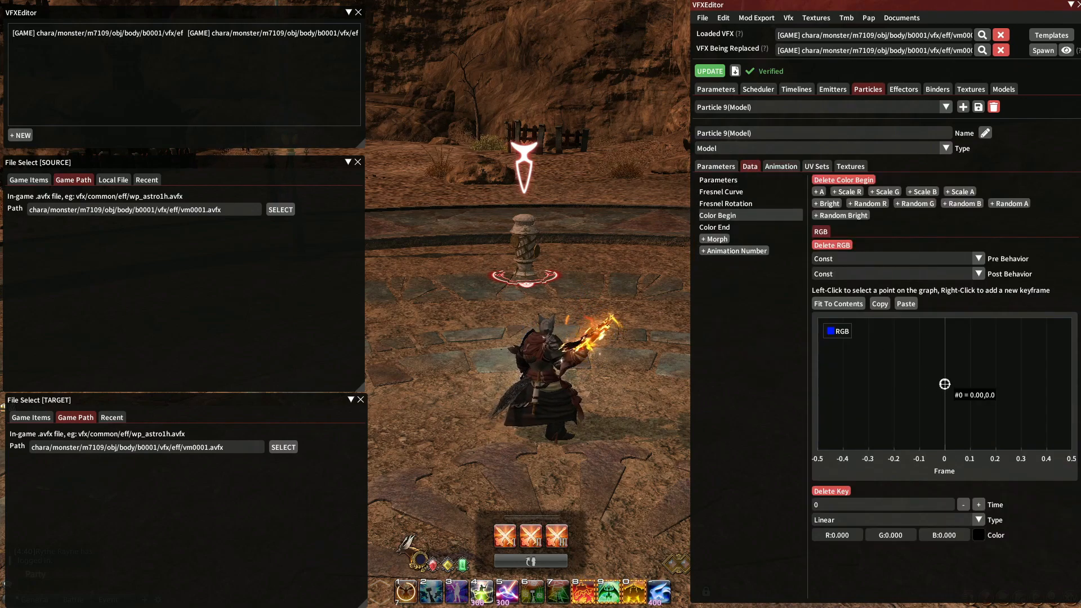
click(979, 535)
drag(989, 468, 981, 459)
click(759, 251)
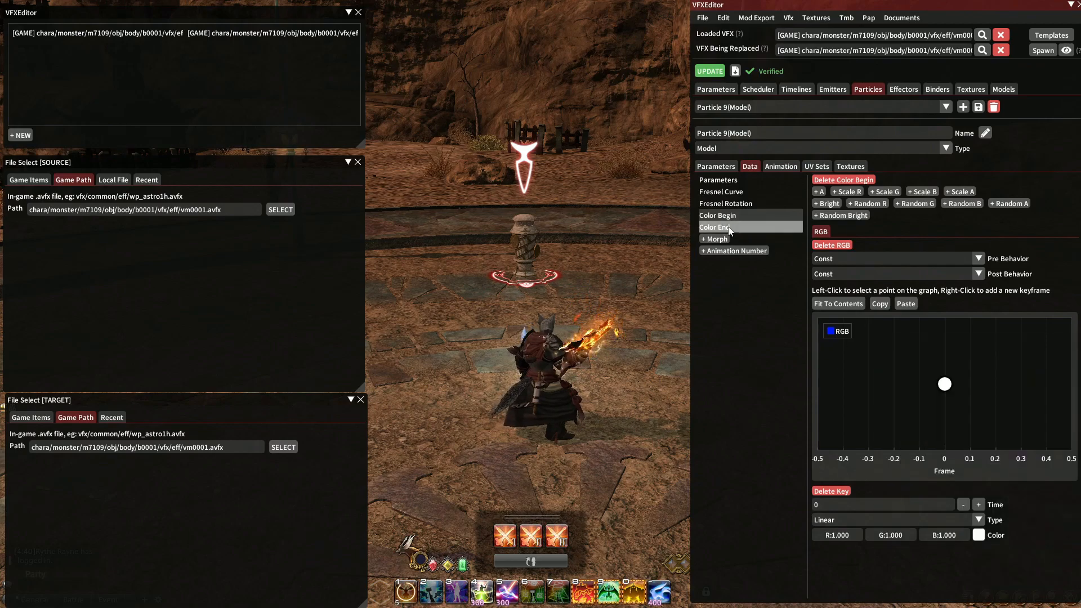
Set the RGB keyframe of Particle 9's Color End to white, 1.000 in all channels.
click(714, 226)
click(947, 376)
click(979, 523)
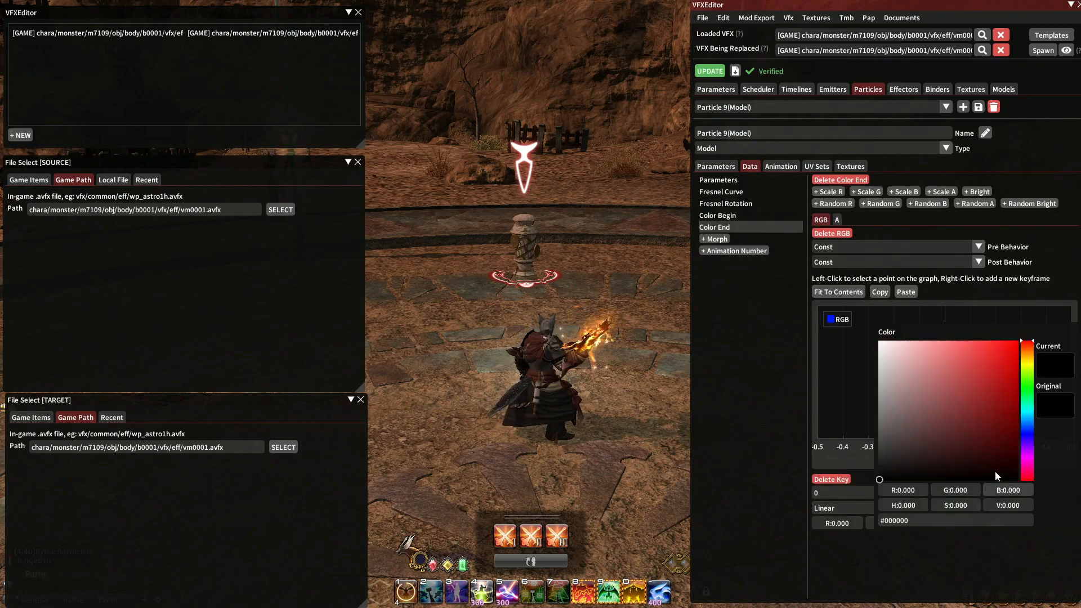
click(860, 331)
Set the RGB keyframe of Particle 10's Color Begin to white, 1.000 in all channels.
click(765, 110)
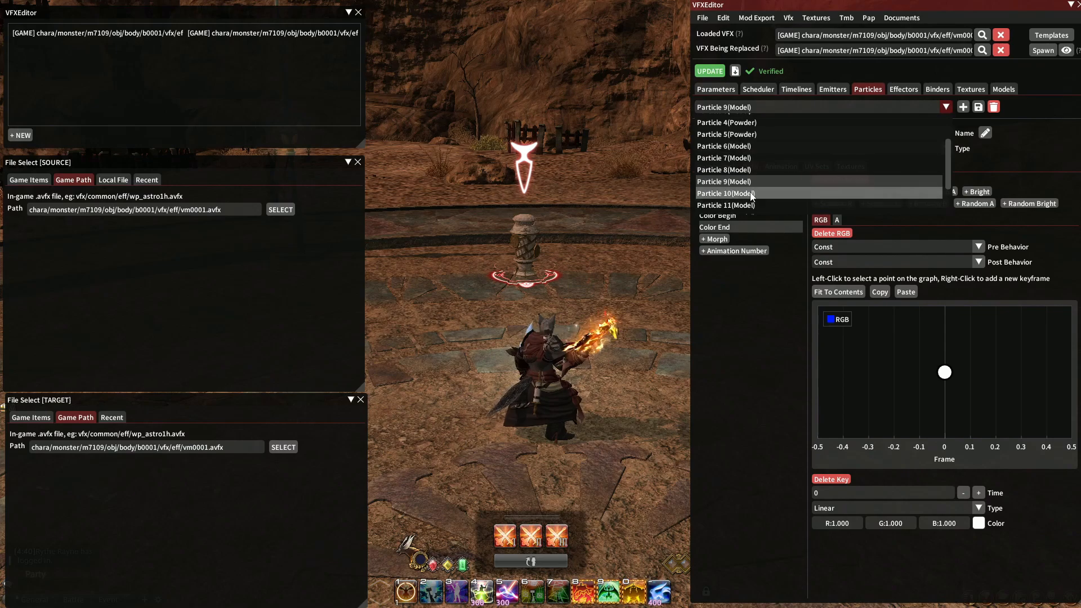
click(749, 193)
click(738, 218)
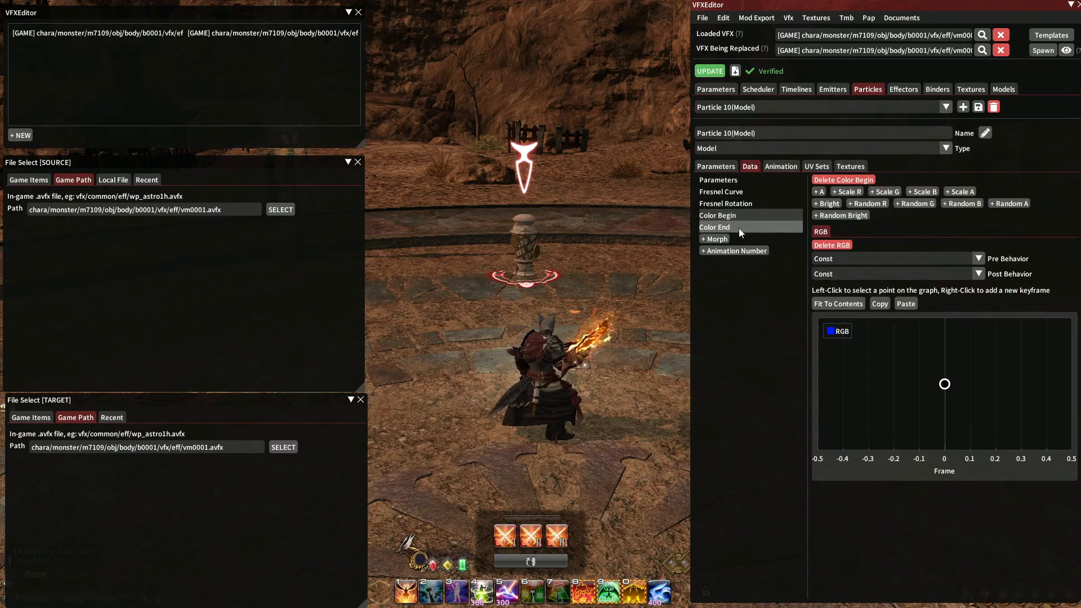
click(947, 383)
click(978, 535)
drag(992, 501, 855, 335)
click(842, 384)
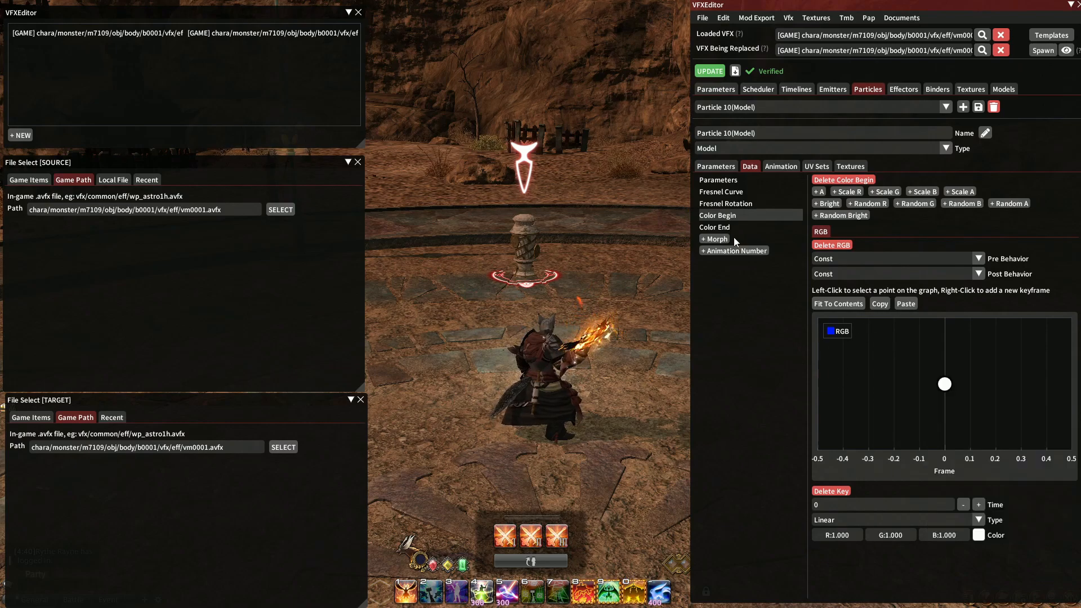
Set the RGB keyframe of Particle 10's Color End to white, 1.000 in all channels.
click(729, 227)
click(941, 378)
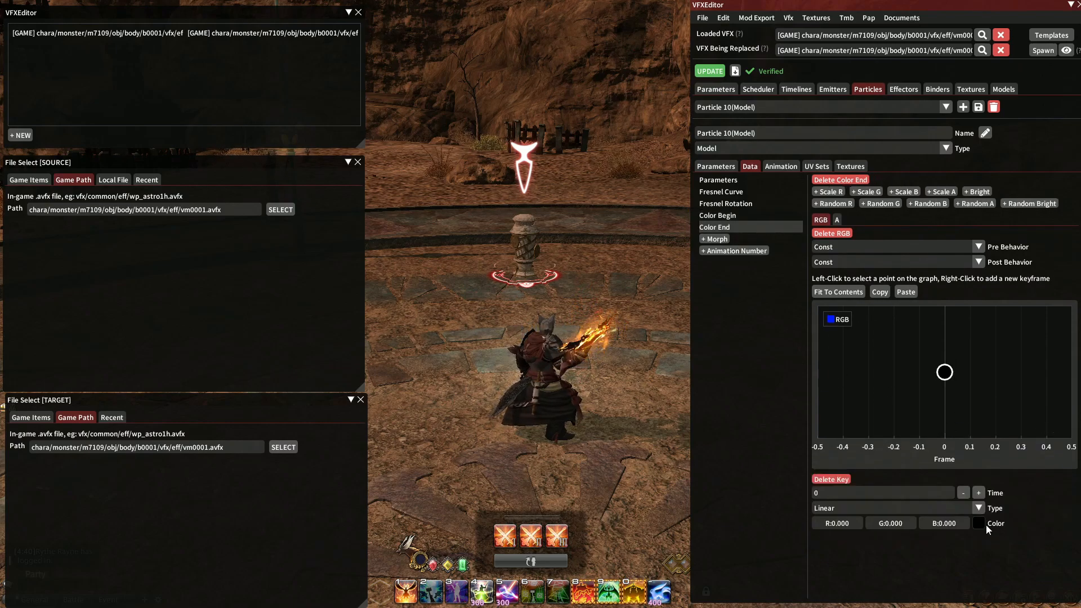
click(978, 523)
drag(988, 499, 849, 306)
click(822, 329)
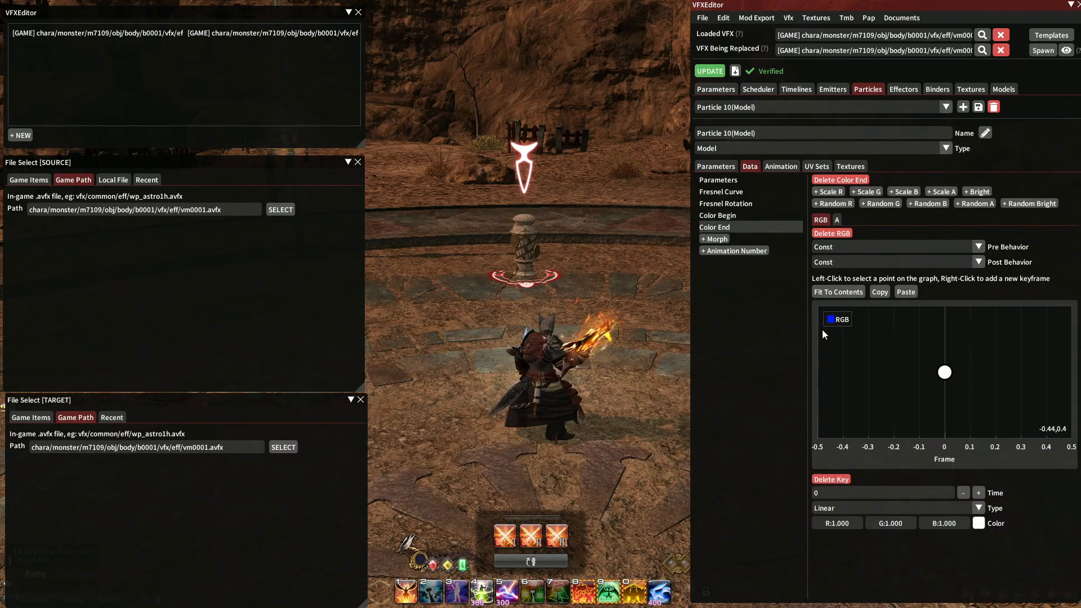
Set the RGB keyframe of Particle 10's animation Color to dark red, R 0.484, G 0.000, B 0.000.
click(780, 166)
click(727, 239)
click(944, 360)
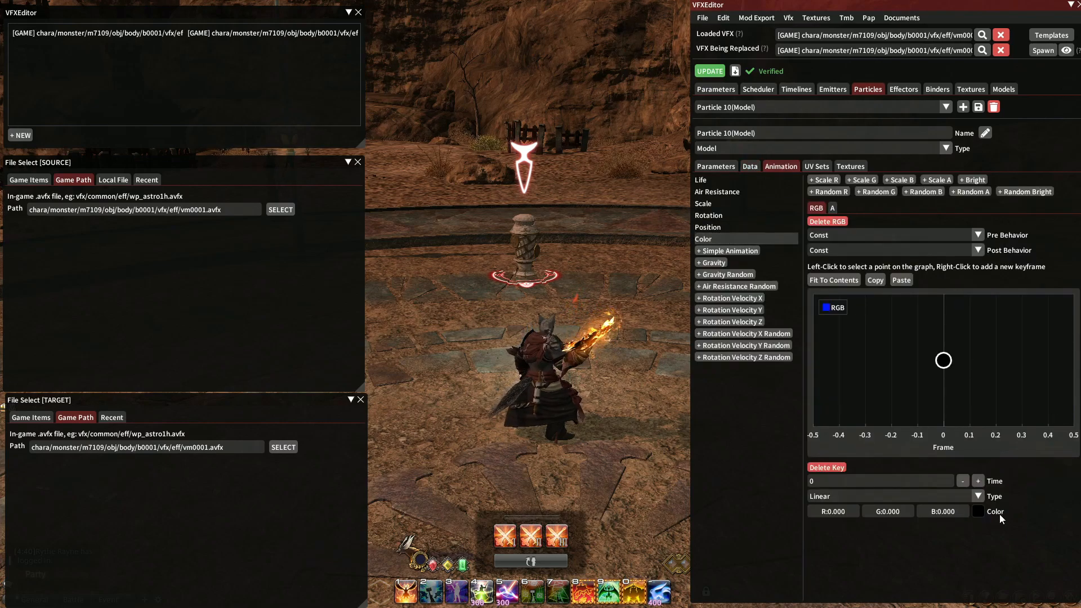
click(978, 511)
click(844, 357)
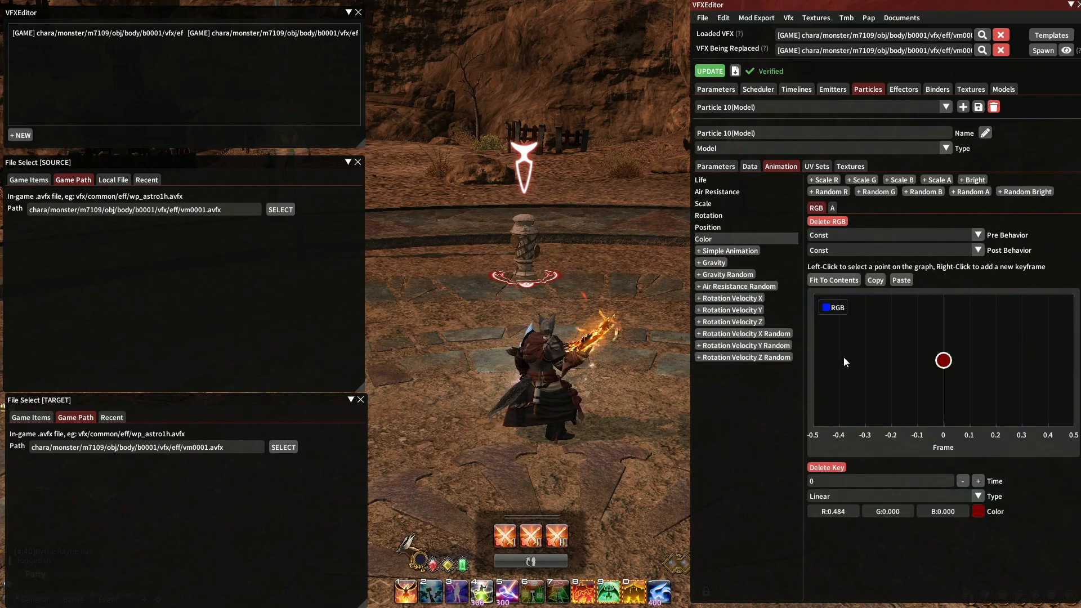
Set the RGB keyframe of Particle 11's animation Color to dark orange, R 0.480, G 0.240, B 0.000.
click(749, 107)
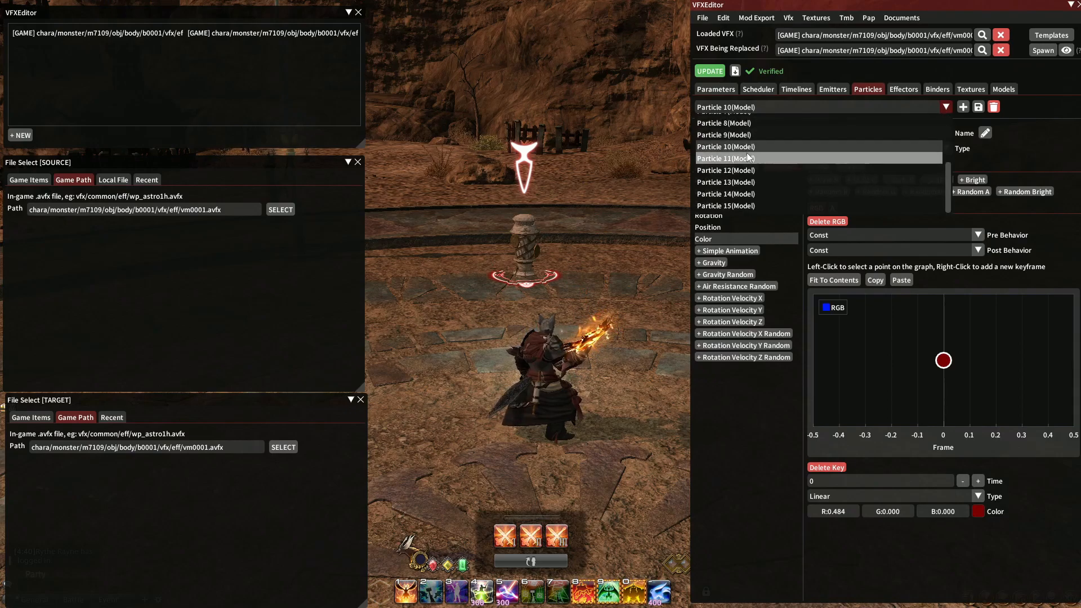
click(746, 158)
click(715, 240)
click(944, 361)
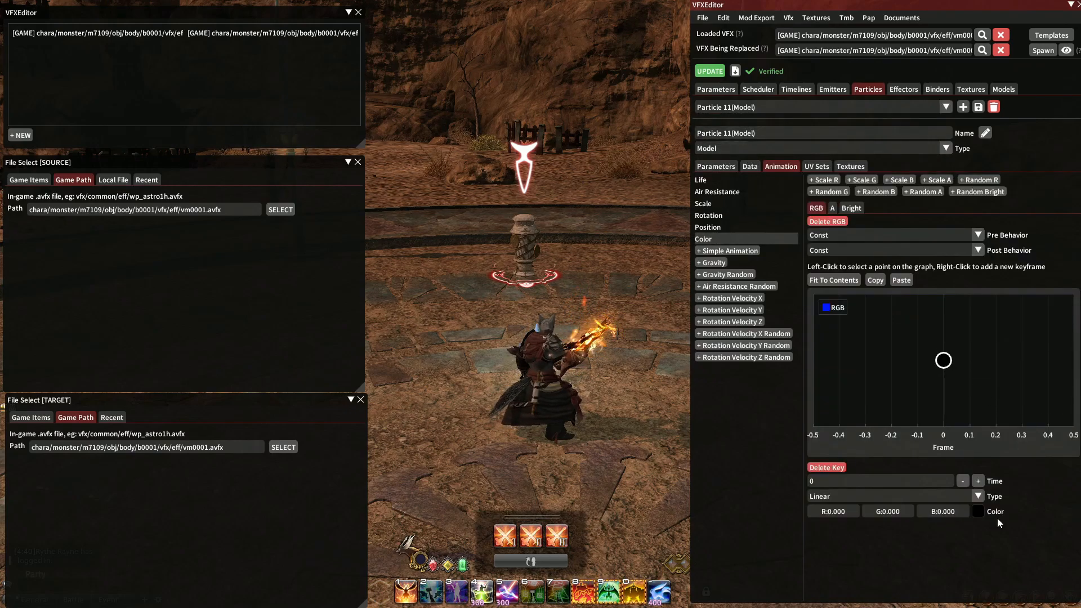
click(979, 512)
drag(1014, 418, 1023, 406)
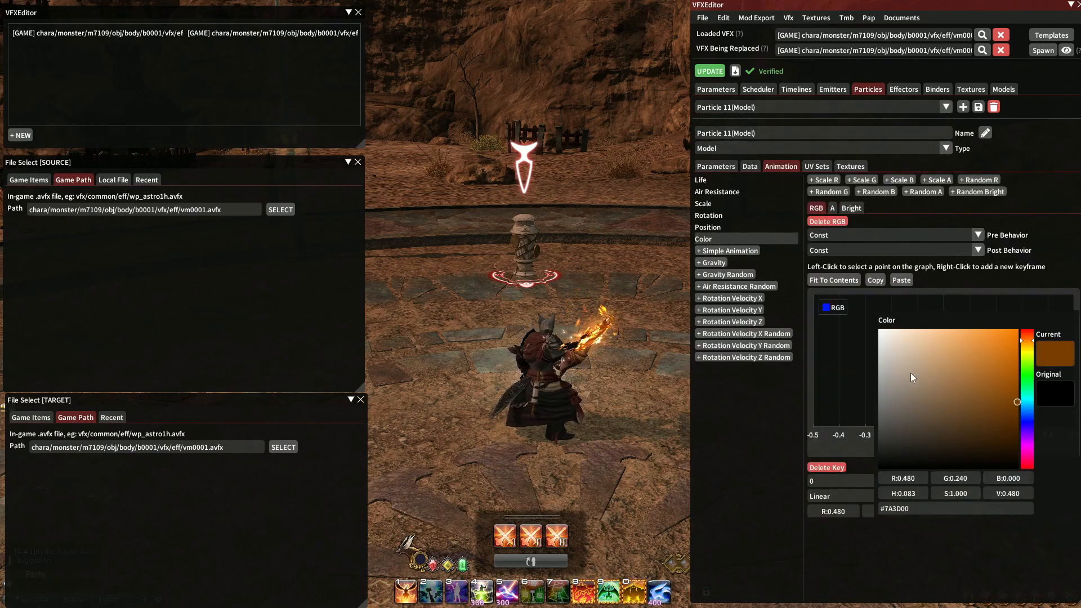
click(822, 370)
Set the RGB keyframe of Particle 11's Color End to white.
click(750, 166)
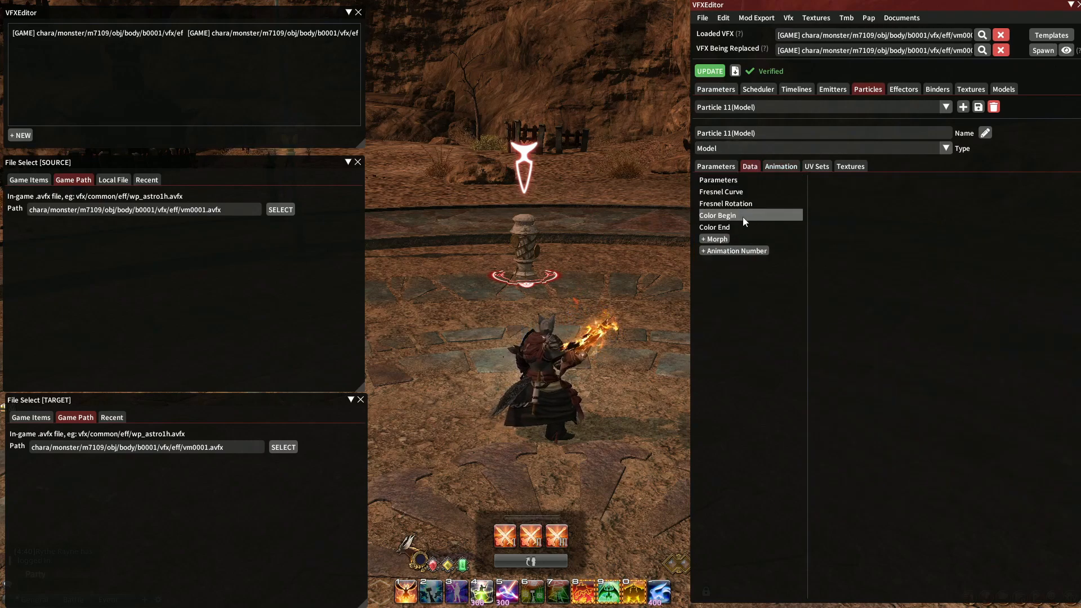
click(739, 226)
click(945, 372)
click(978, 523)
drag(923, 394, 844, 310)
click(802, 276)
Set the RGB keyframe of Particle 11's Color Begin to white, 1.000 in all channels.
click(783, 216)
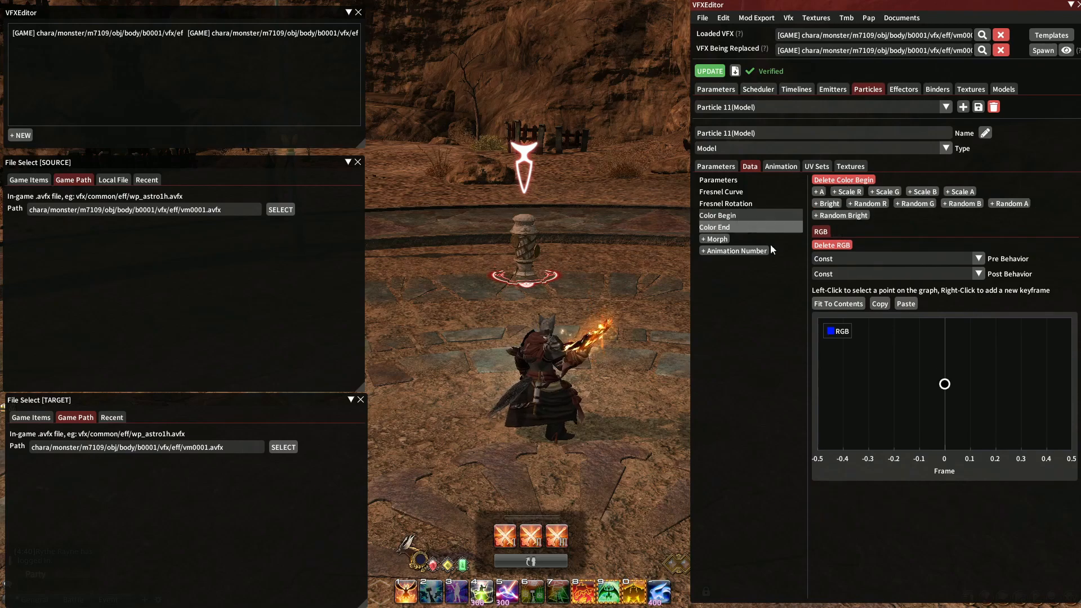
click(944, 384)
click(979, 535)
click(812, 346)
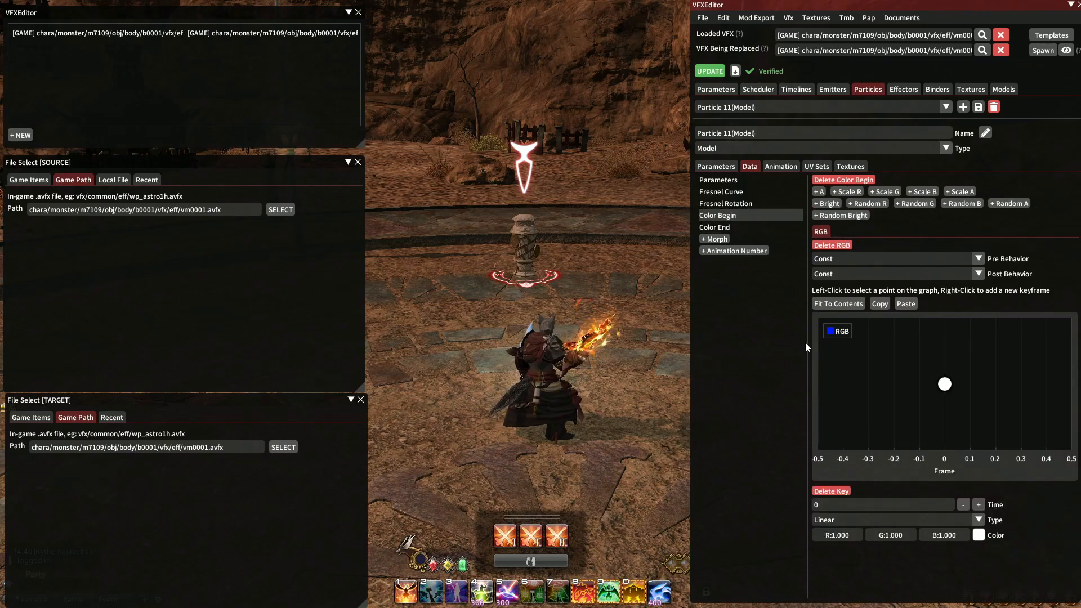
Set the RGB keyframe of Particle 12's Color Begin to white.
click(764, 108)
click(759, 174)
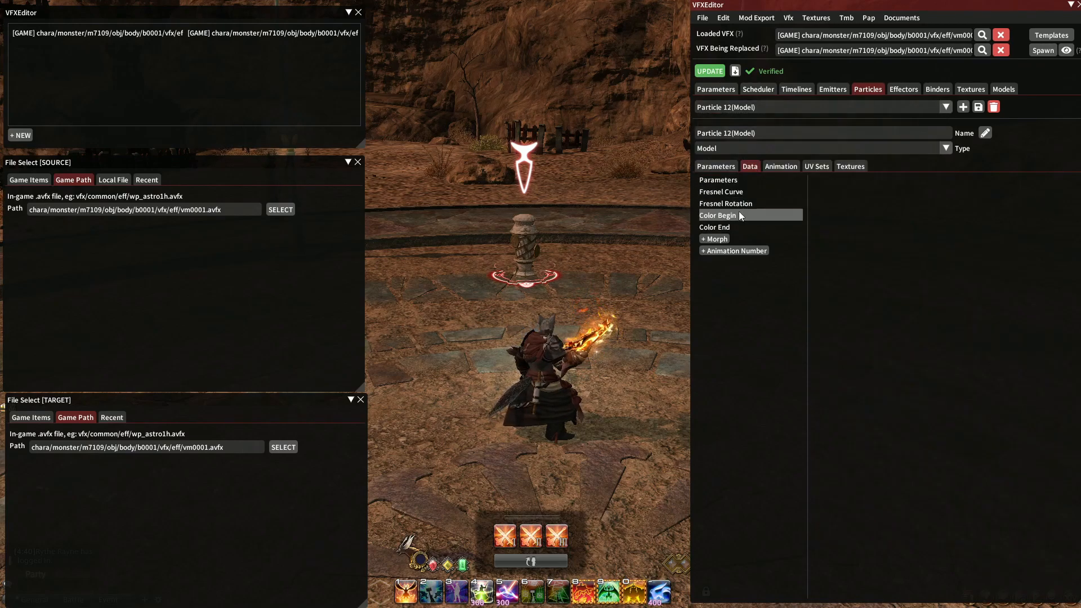
click(945, 384)
click(979, 534)
click(895, 377)
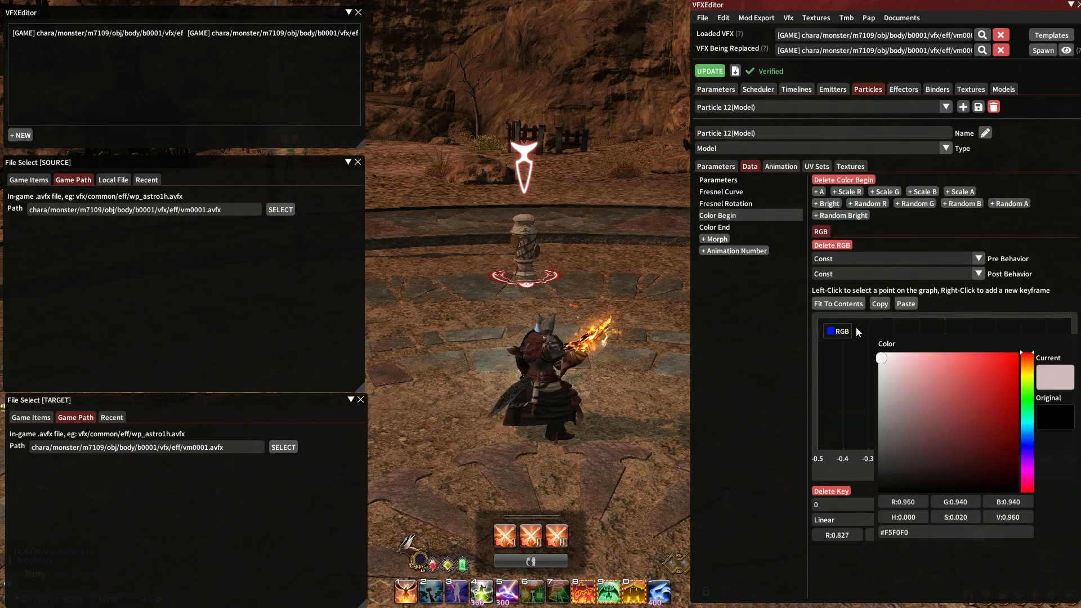
Set the RGB keyframe of Particle 12's Color End to white, 1.000 in all channels.
click(732, 228)
click(944, 369)
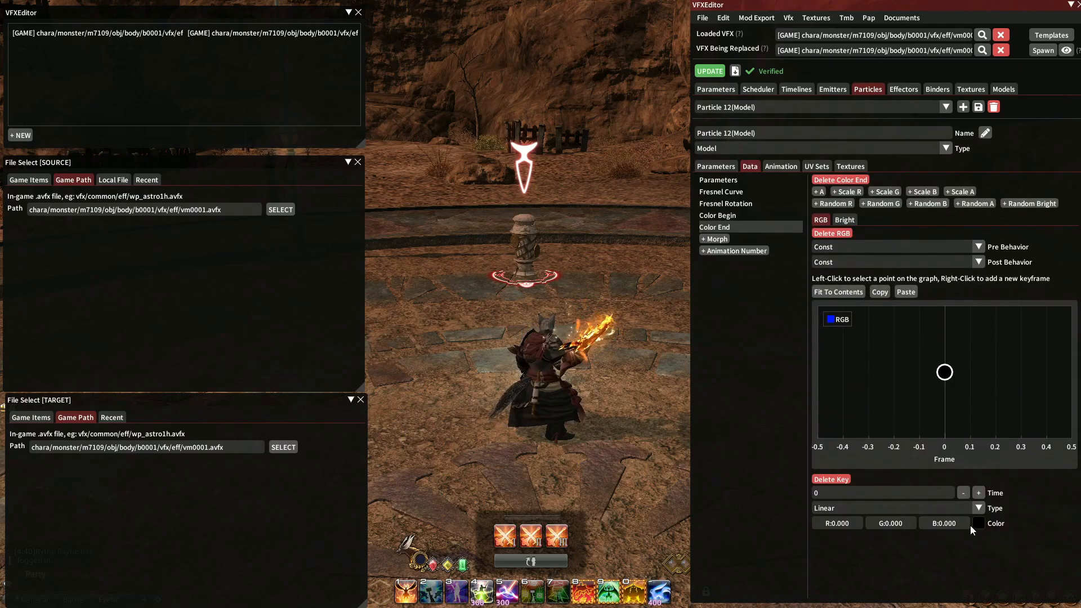
click(970, 524)
click(848, 376)
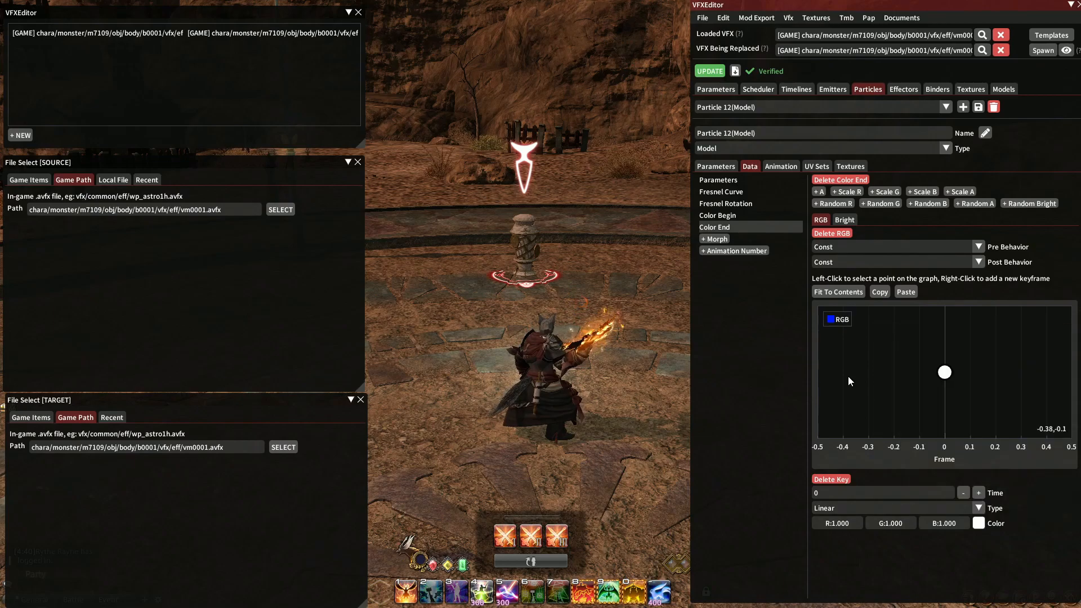
Set the RGB keyframe of Particle 12's animation Color to dark yellow, R 0.464, G 0.464, B 0.000.
click(781, 166)
click(732, 238)
click(943, 360)
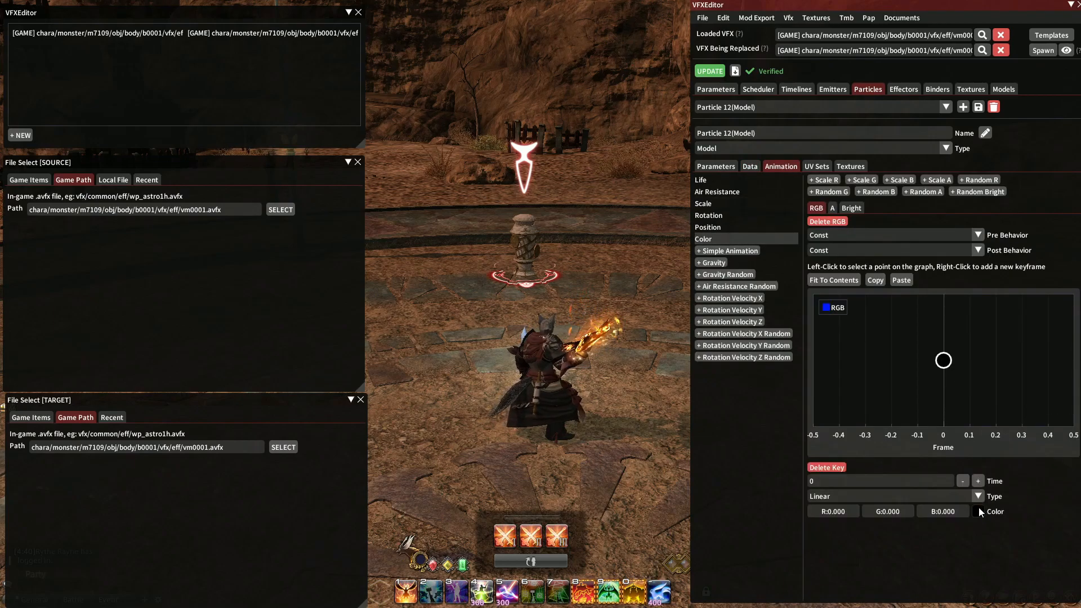
click(978, 509)
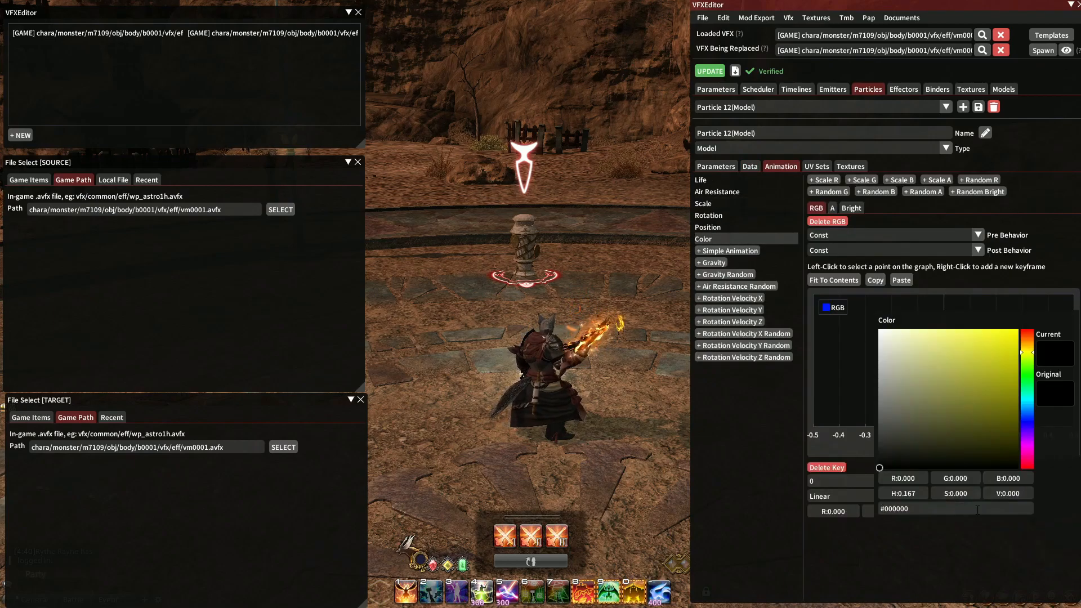
click(1038, 410)
Set the RGB keyframe of Particle 13's animation Color to dark orange, R 0.460, G 0.198, B 0.000.
click(768, 110)
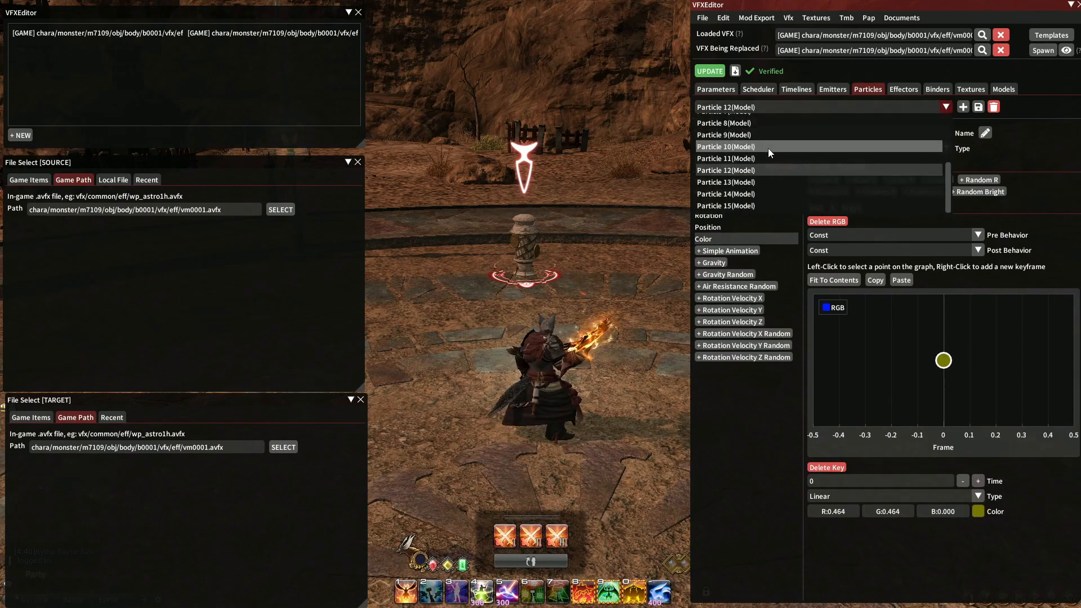
click(760, 181)
click(732, 239)
click(943, 360)
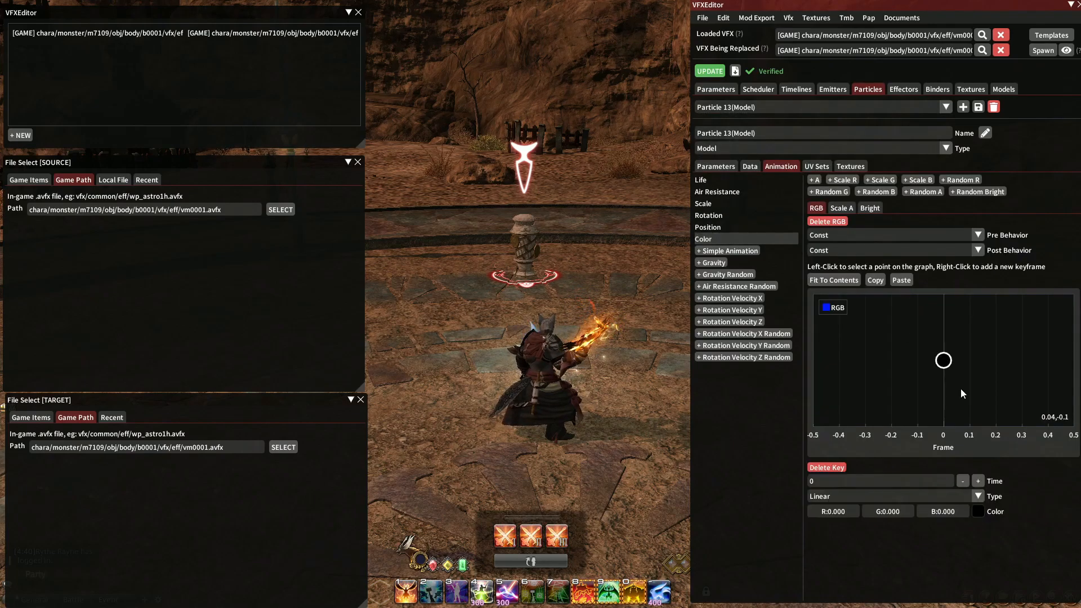
click(978, 511)
click(1017, 405)
click(844, 354)
Set the RGB keyframe of Particle 13's Color End to dark red, R 0.419, G 0.000, B 0.000.
click(750, 166)
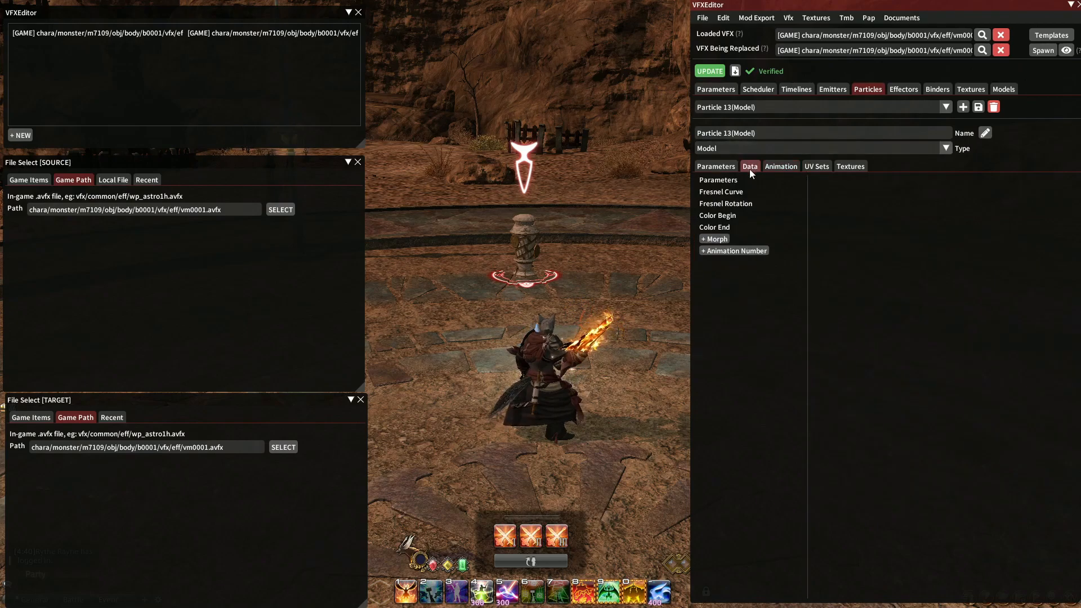
click(731, 227)
click(942, 371)
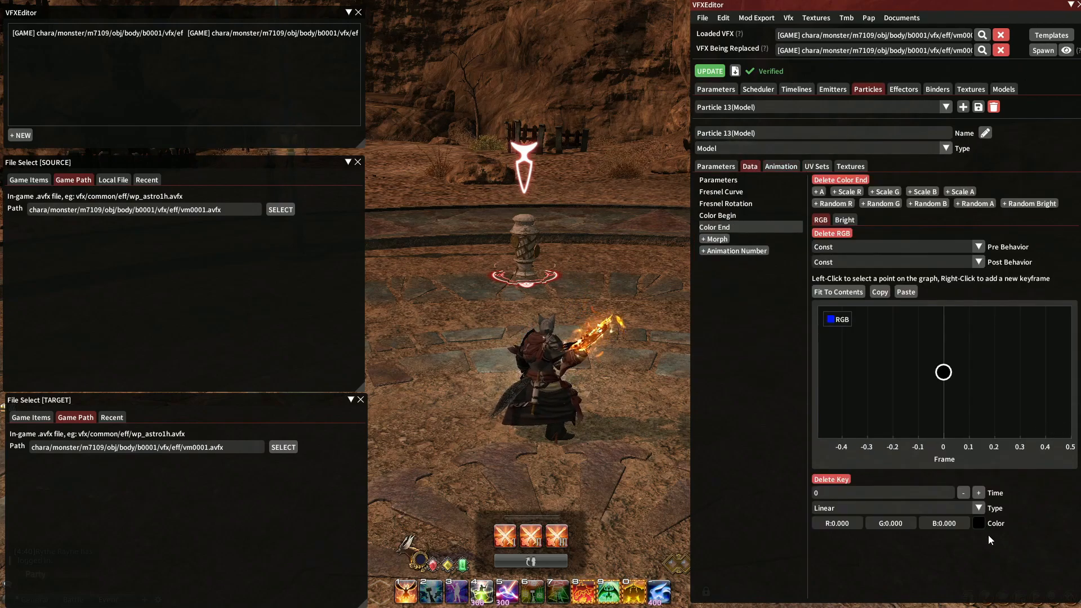
click(979, 523)
click(824, 327)
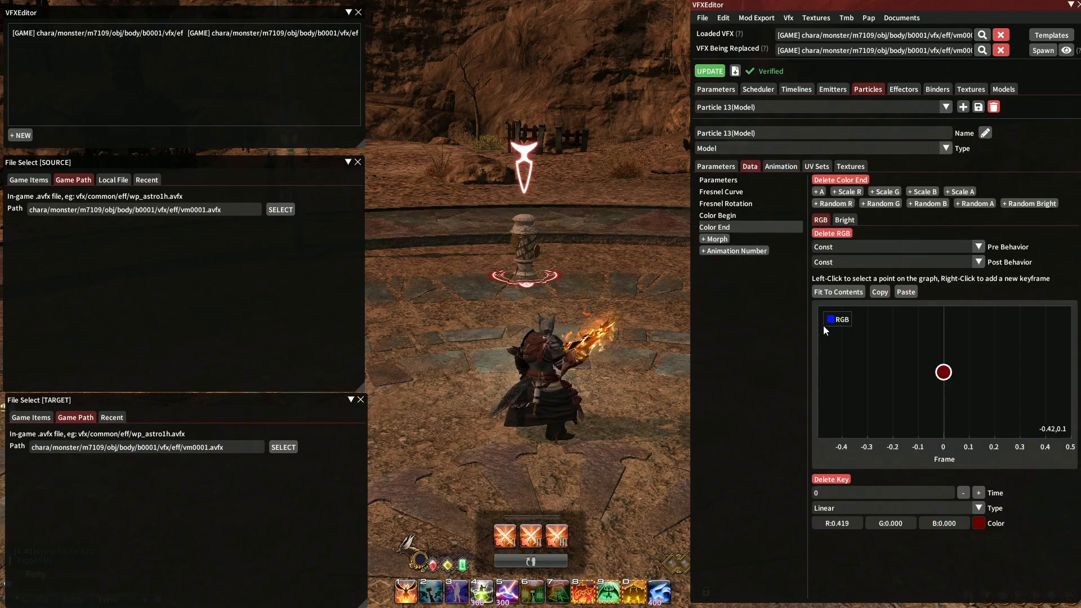
Set the RGB keyframe of Particle 13's Color Begin to dark red, R 0.488, G 0.000, B 0.000.
click(749, 215)
click(943, 371)
click(979, 523)
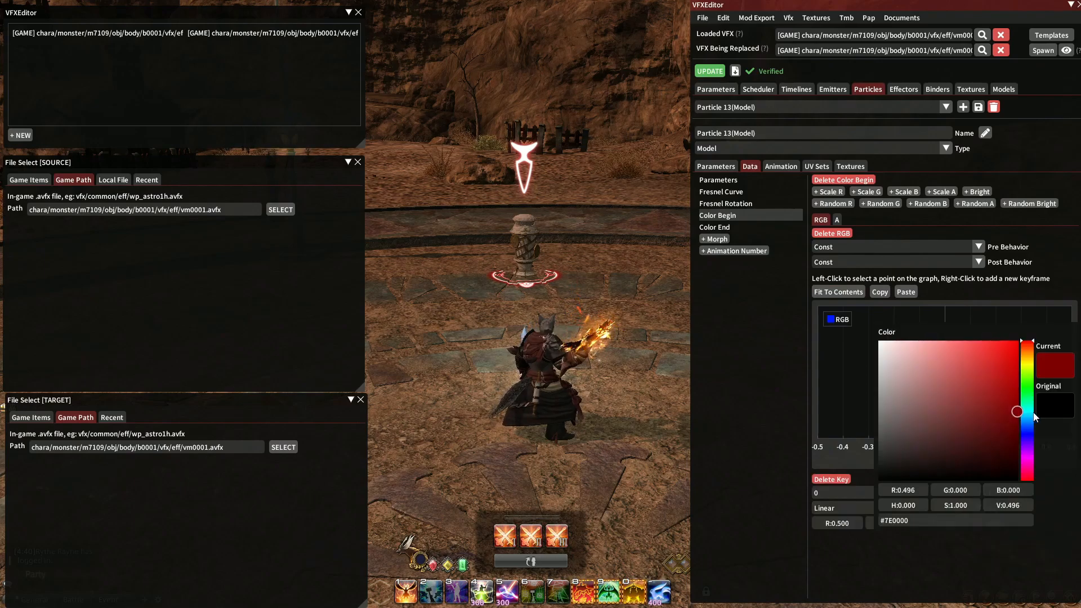
drag(1034, 417, 1034, 419)
click(820, 384)
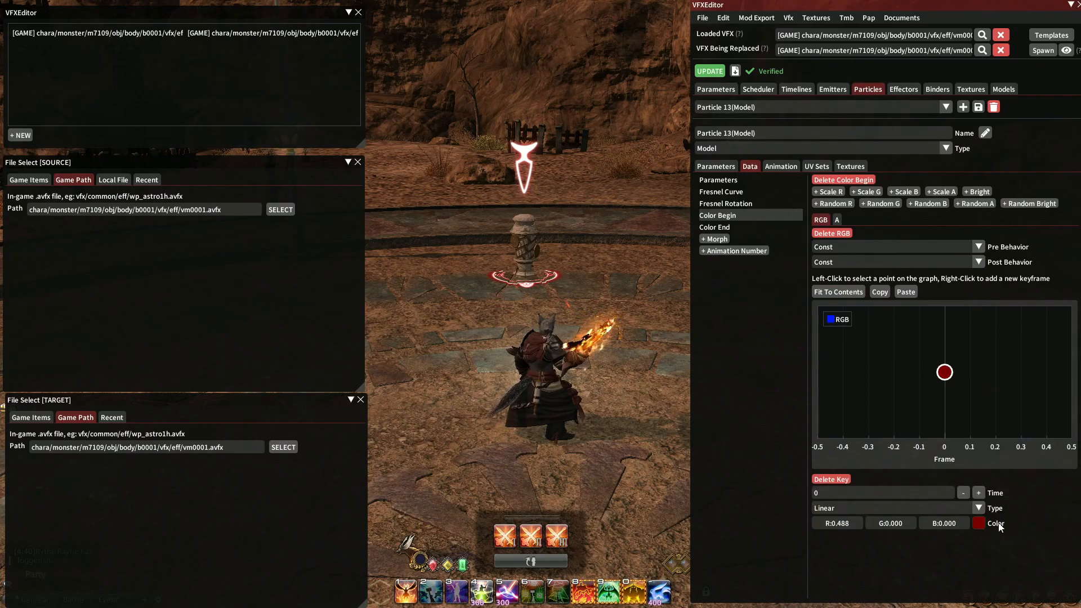
Set the RGB keyframe of Particle 13's Color Begin to white, 1.000 in all channels.
click(979, 524)
drag(911, 386, 878, 340)
click(858, 376)
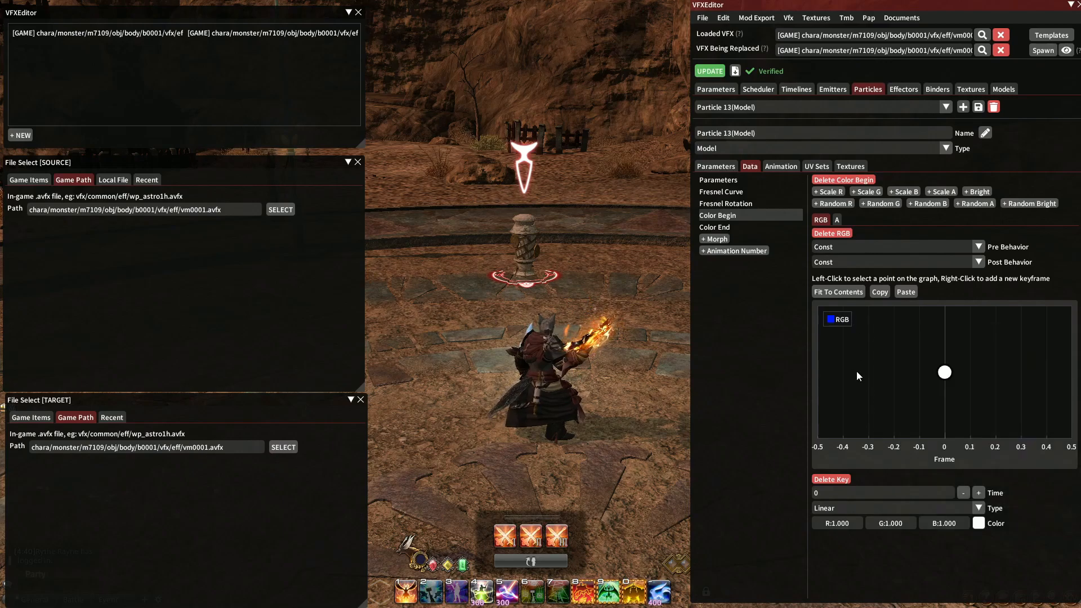
Set the RGB keyframe of Particle 13's Color End to white.
click(726, 227)
click(978, 523)
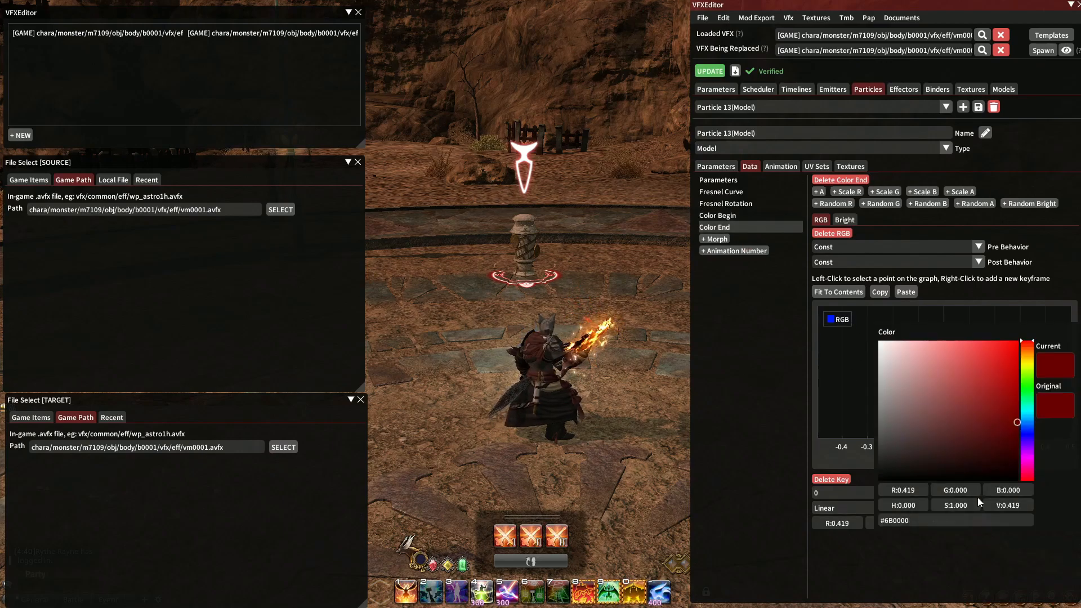
click(853, 304)
Set the RGB keyframe of Particle 14's animation Color to dark red, R 0.472, G 0.000, B 0.000.
click(769, 169)
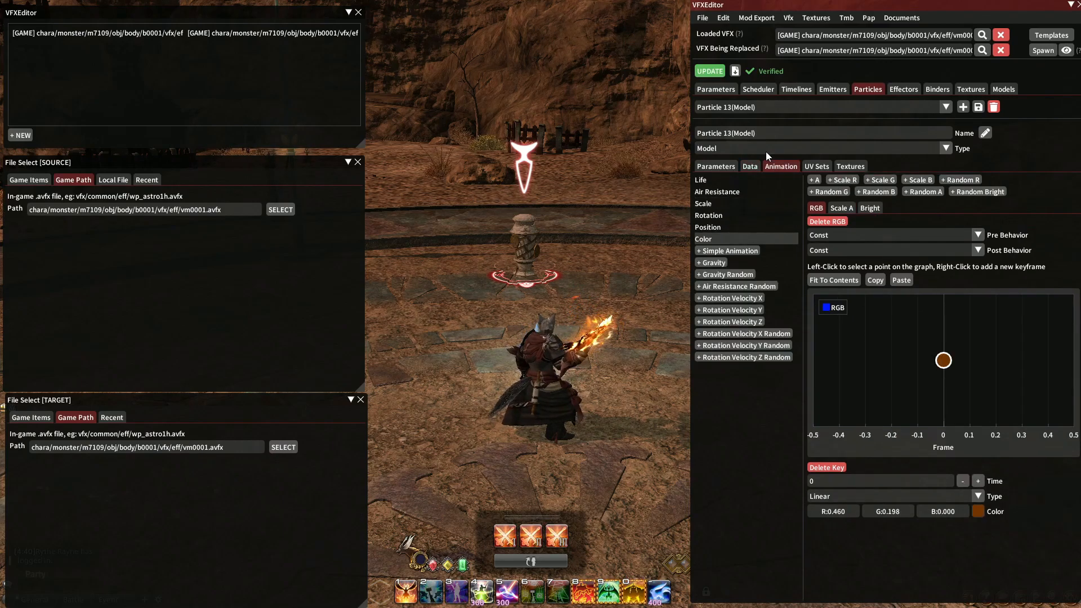
click(756, 107)
click(762, 195)
click(768, 239)
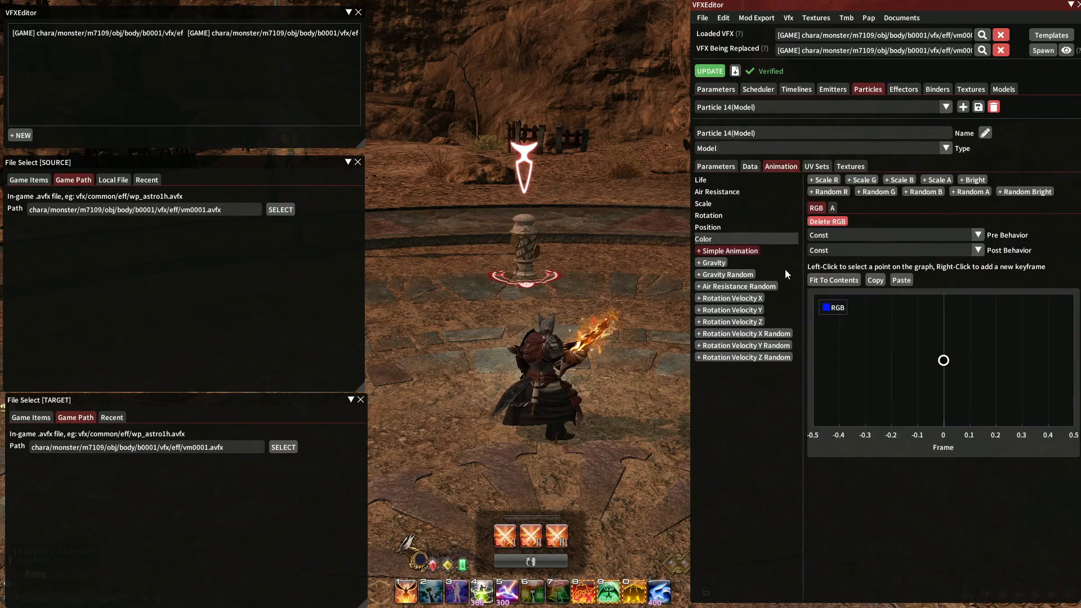
click(944, 360)
click(981, 508)
click(981, 402)
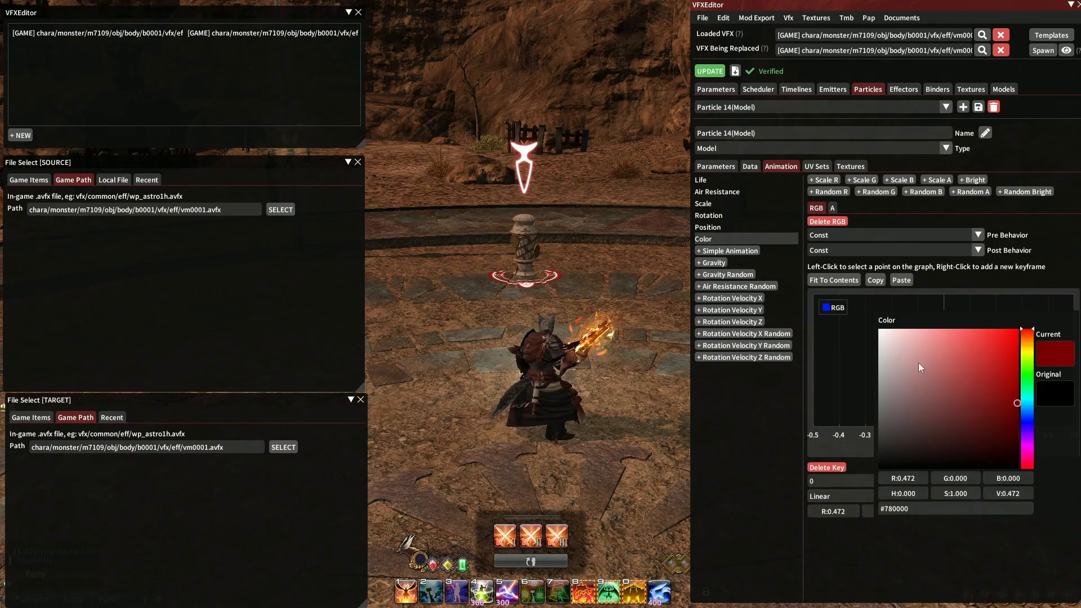
click(874, 302)
Set the RGB keyframe of Particle 14's Color Begin to white, 1.000 in all channels.
click(749, 168)
click(730, 218)
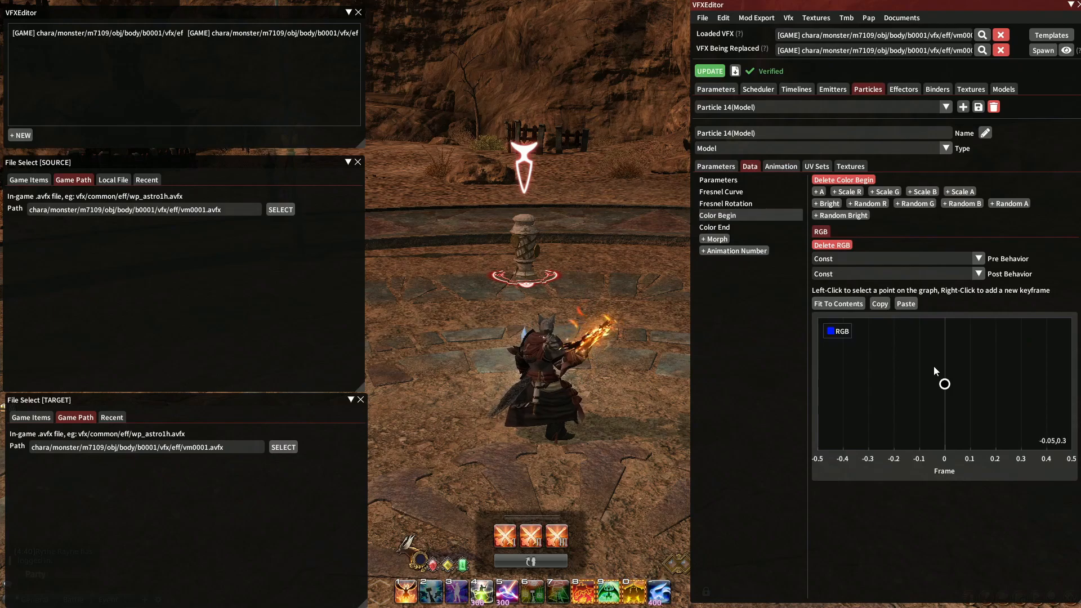
click(944, 383)
click(980, 534)
drag(938, 407, 880, 353)
click(849, 332)
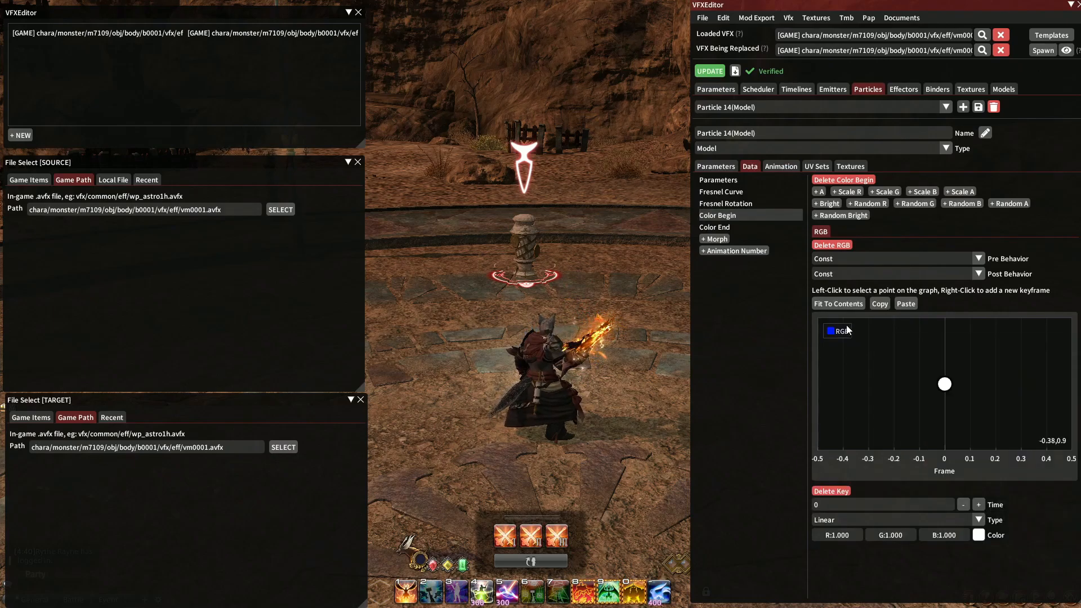
Set the RGB keyframe of Particle 14's Color End to white, 1.000 in all channels.
click(725, 228)
click(945, 384)
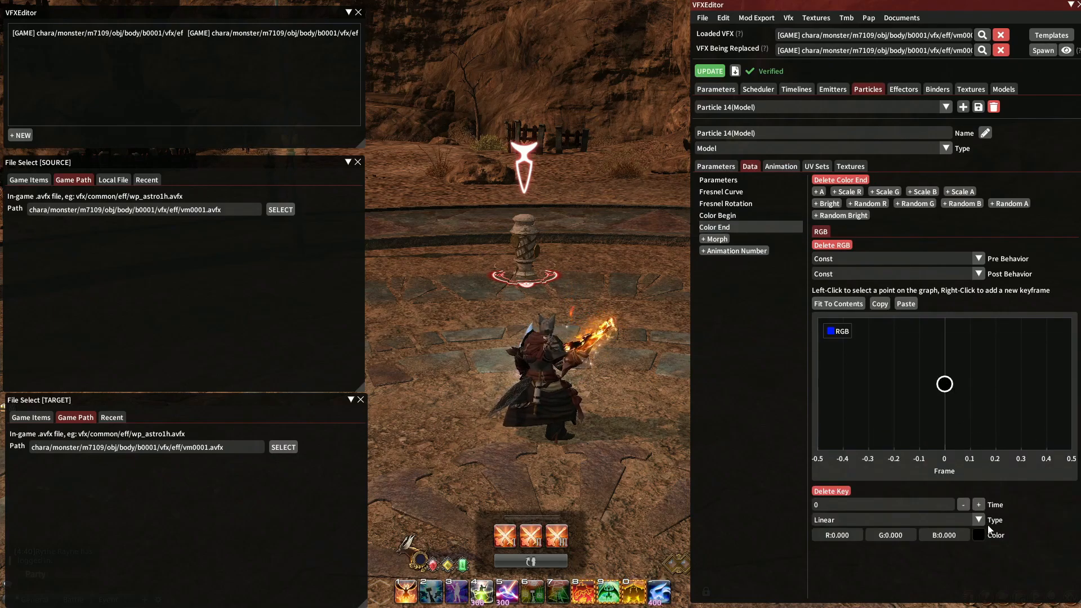
click(982, 534)
click(851, 350)
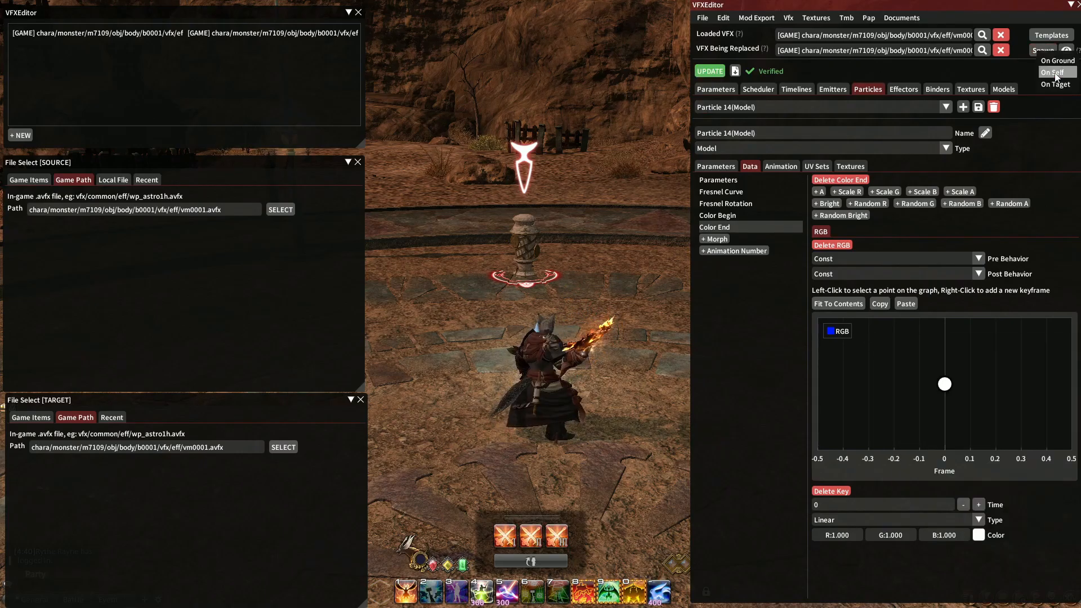
Spawn the edited VFX on self, inspect it in the game, and remove the spawned effect.
click(1053, 72)
mouse_move(527, 304)
right_down()
mouse_move(528, 237)
mouse_move(504, 244)
mouse_move(608, 242)
mouse_move(566, 248)
right_up()
click(1045, 51)
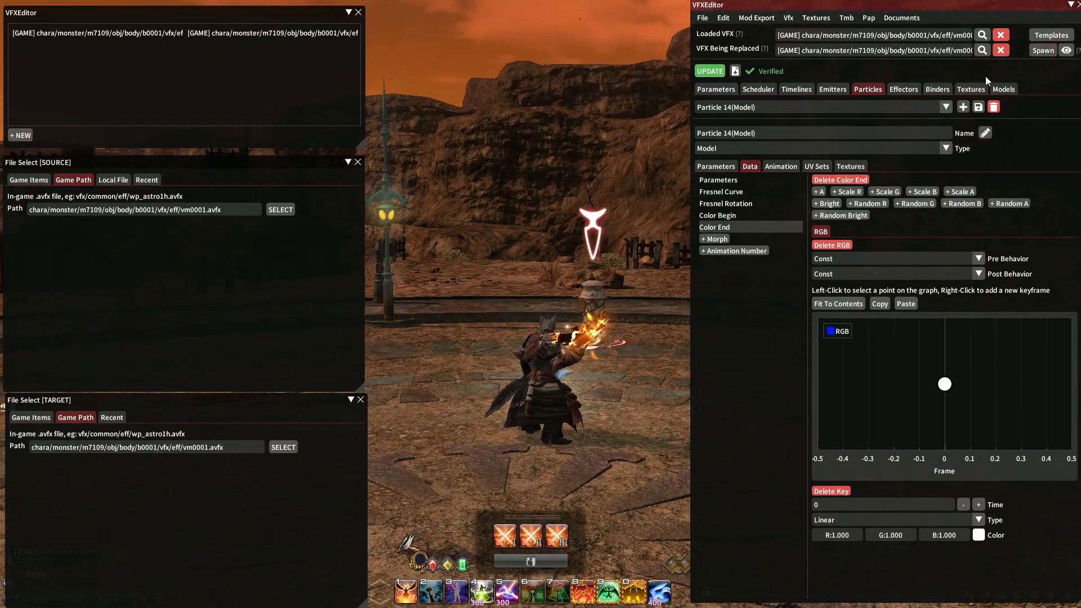
mouse_move(629, 115)
right_down()
mouse_move(636, 157)
mouse_move(726, 186)
mouse_move(627, 113)
right_up()
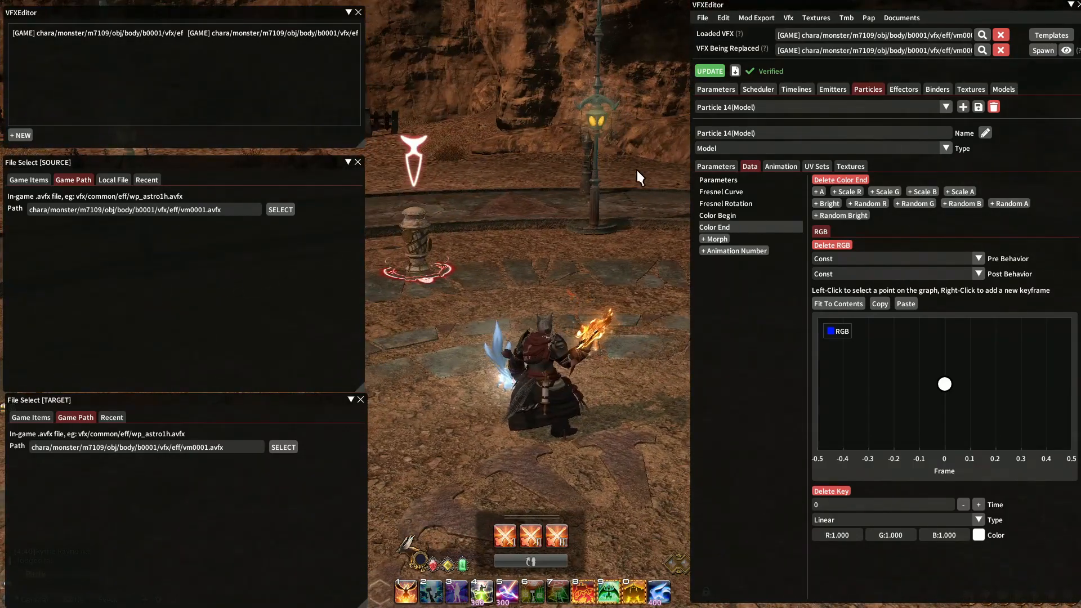
Collapse the editor and use the tenth hotbar action to check the recolored VFX in the game.
click(1068, 5)
right_drag(1000, 46, 780, 111)
key(0)
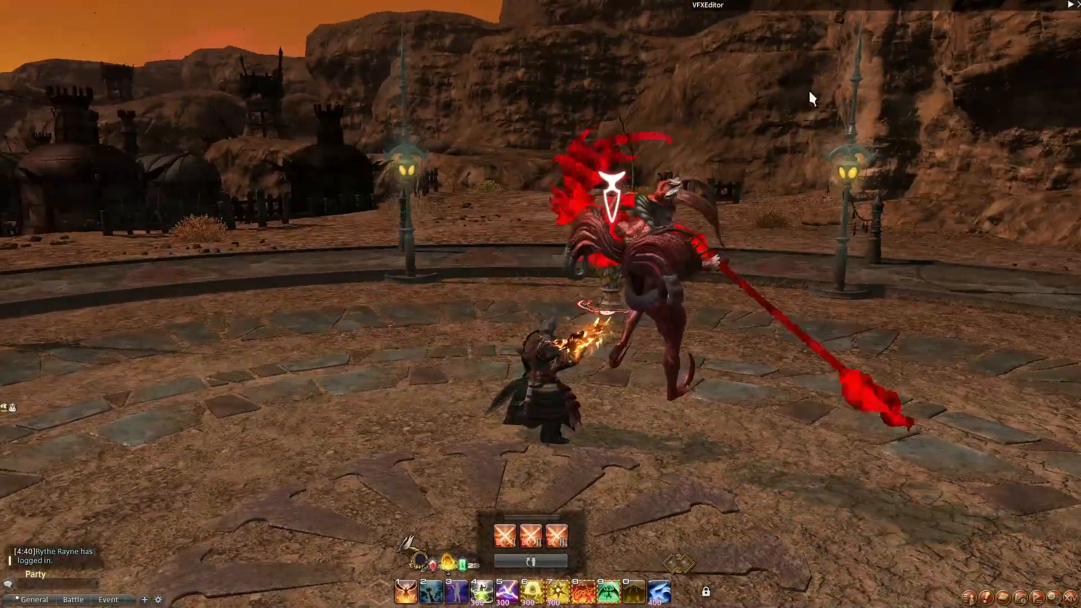
Reopen the editor, select the loaded VFX entry, and clear its VFX Being Replaced path.
click(1069, 6)
click(205, 40)
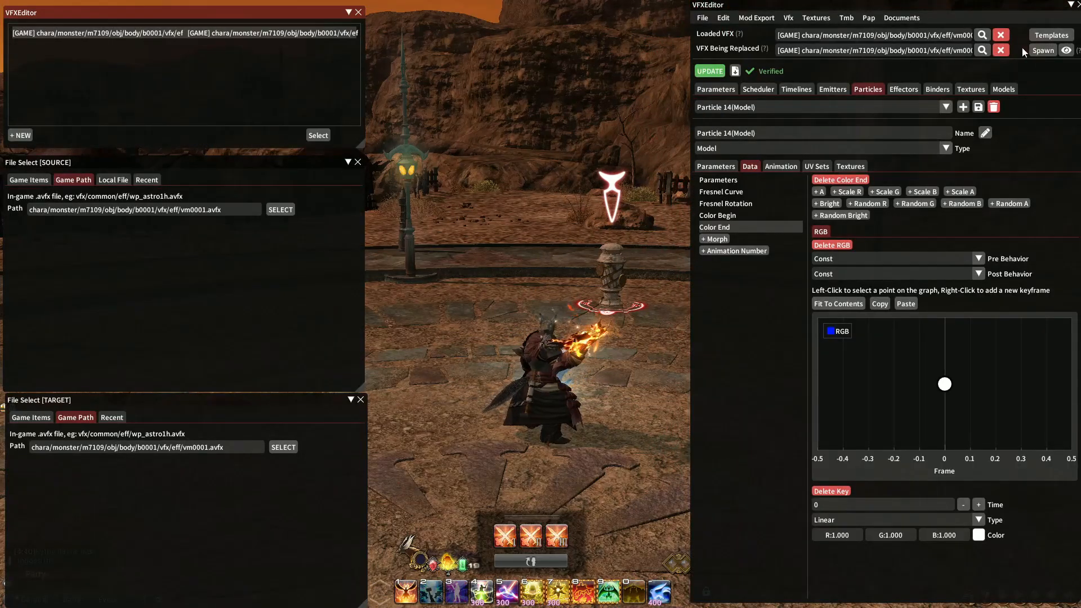
click(1002, 51)
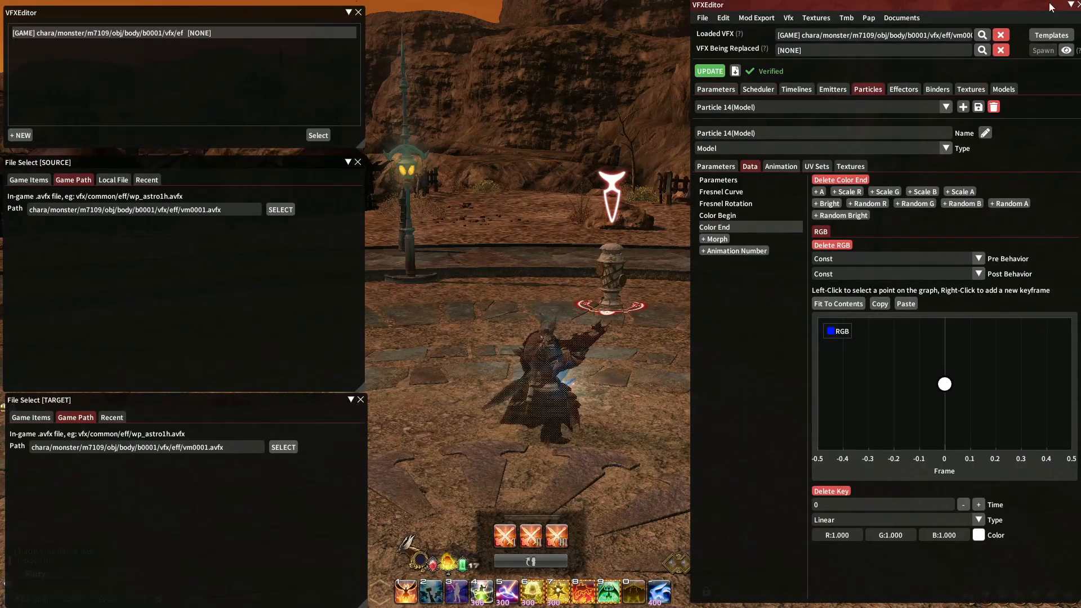
Use the first hotbar action and collapse the editor to inspect the summon's original, unreplaced VFX in the game.
key(1)
right_drag(644, 190, 698, 191)
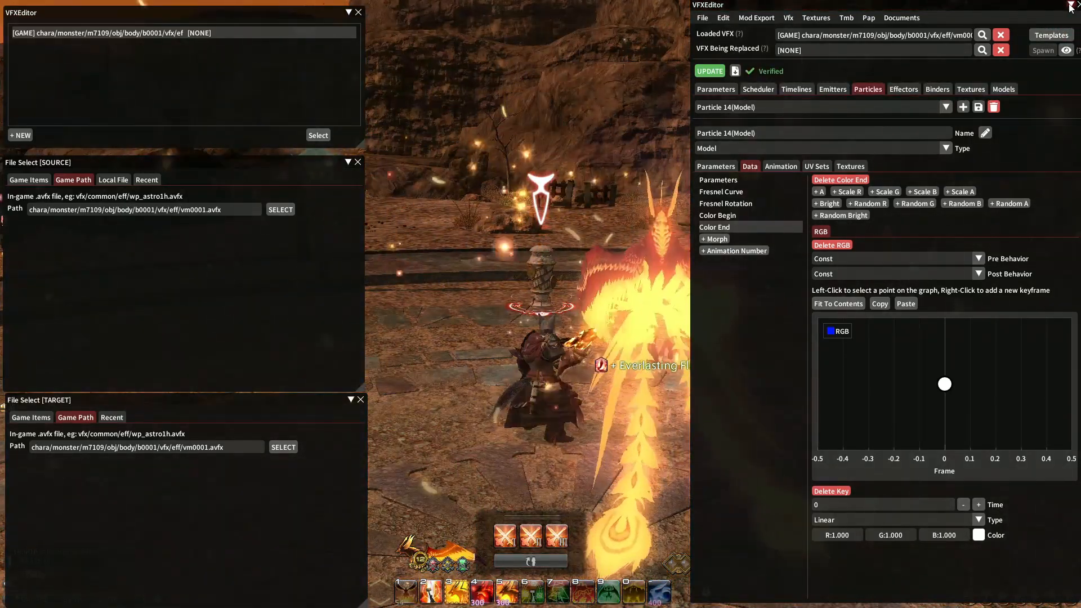
right_drag(539, 216, 539, 257)
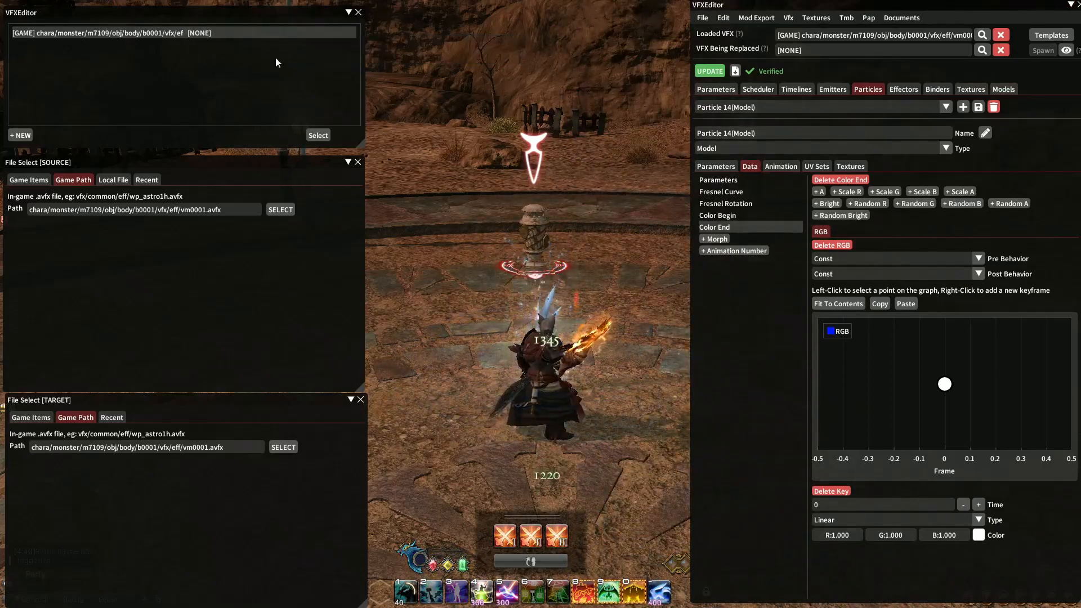
mouse_move(582, 212)
right_down()
mouse_move(577, 229)
mouse_move(602, 208)
right_up()
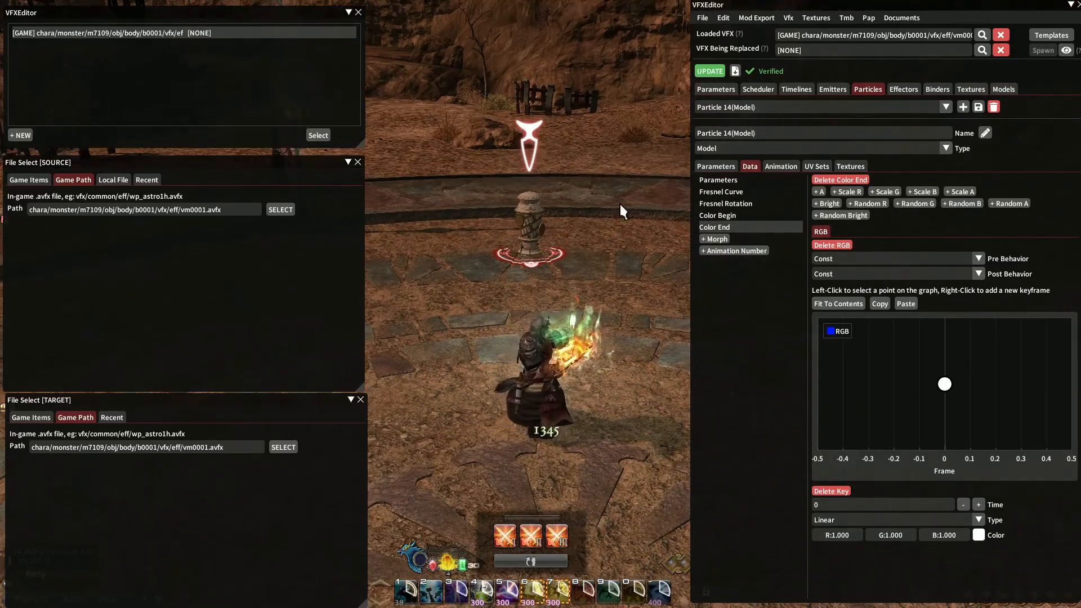
click(1067, 10)
click(1069, 5)
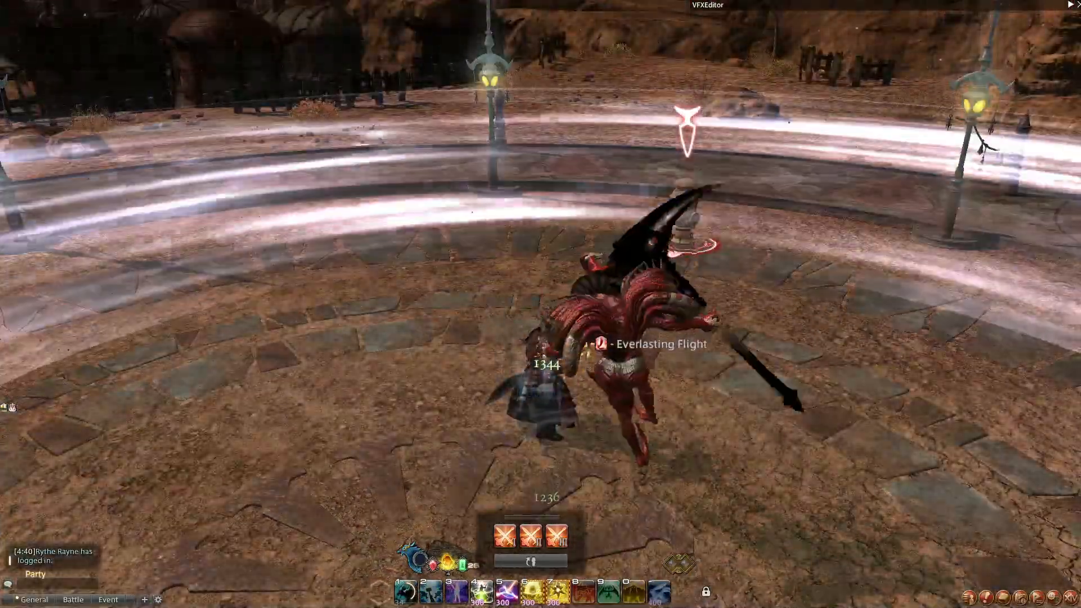
right_drag(540, 304, 742, 181)
Reopen the editor, set VFX Being Replaced to chara/monster/m7109/obj/body/b0001/vfx/eff/vm0001.avfx, and update the VFX.
click(1070, 4)
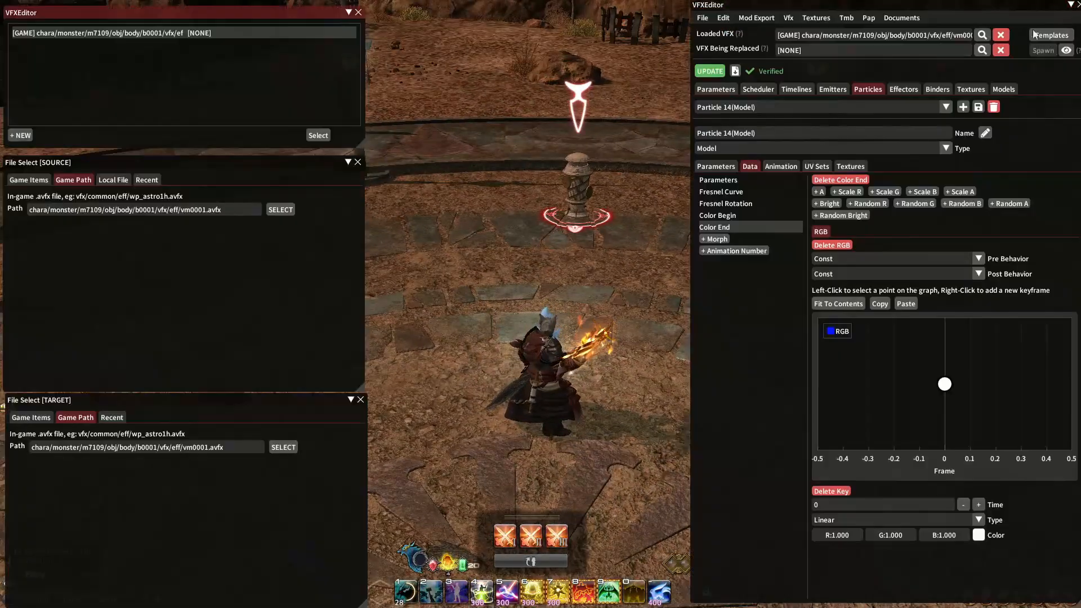
click(285, 448)
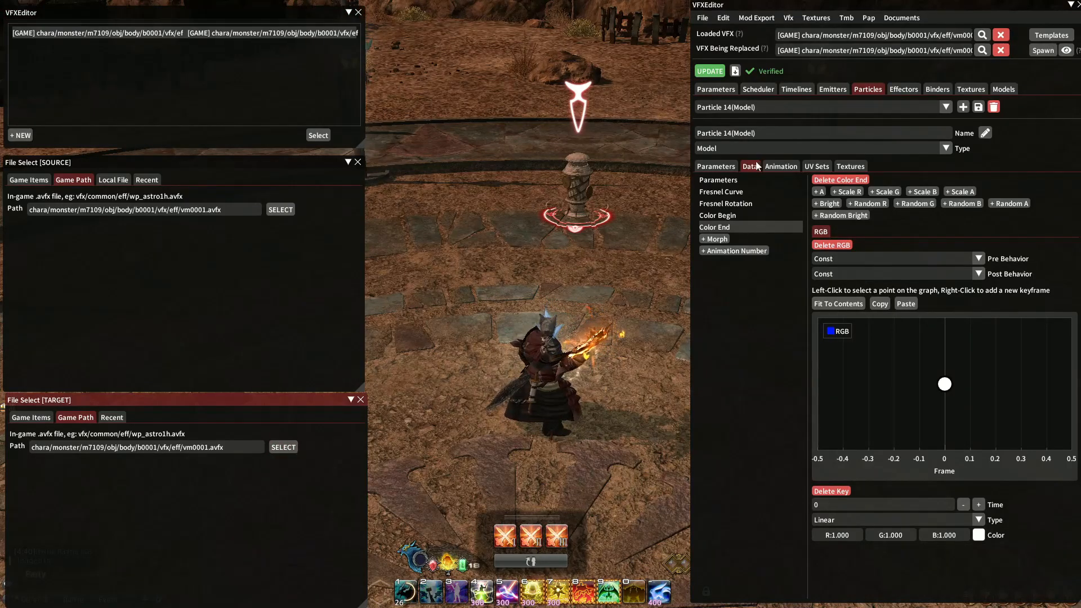
click(718, 72)
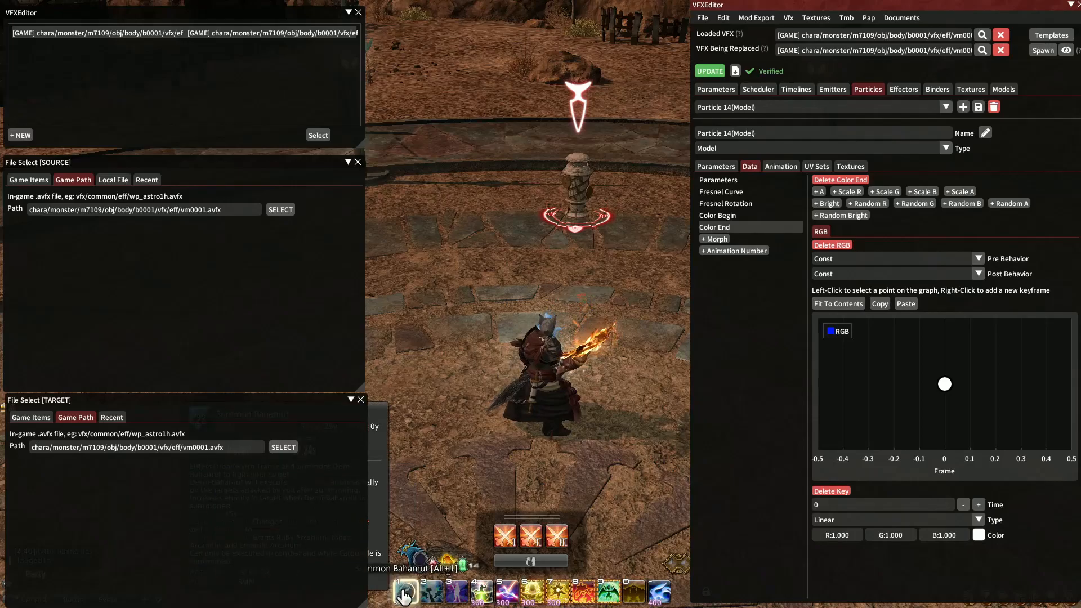
drag(618, 274, 732, 148)
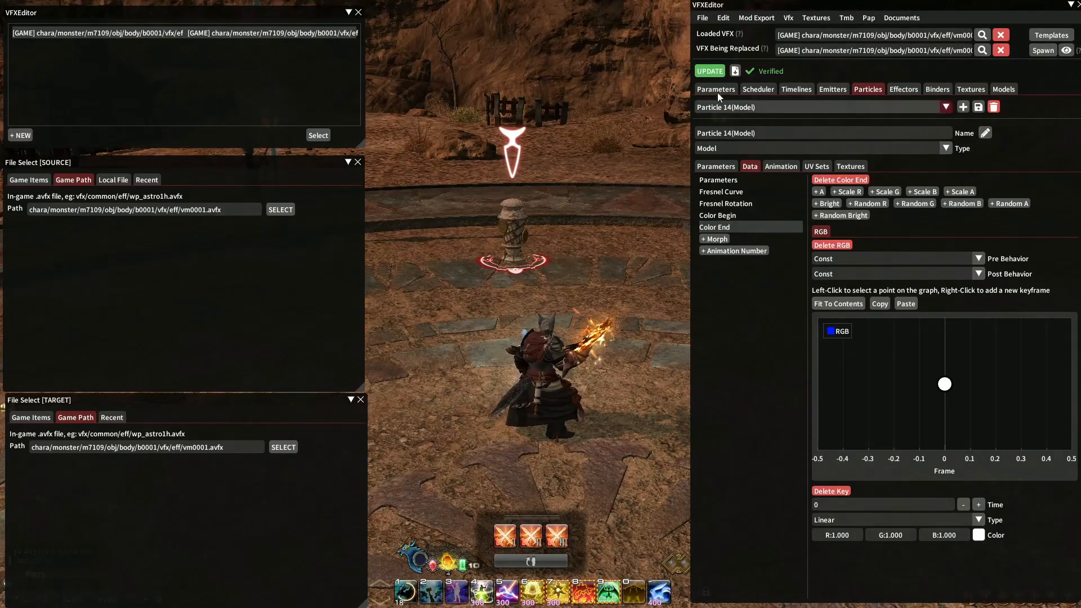
click(709, 70)
Spawn the VFX on self, compare it with Model 1's 3D view, and remove the spawned effect.
click(1053, 71)
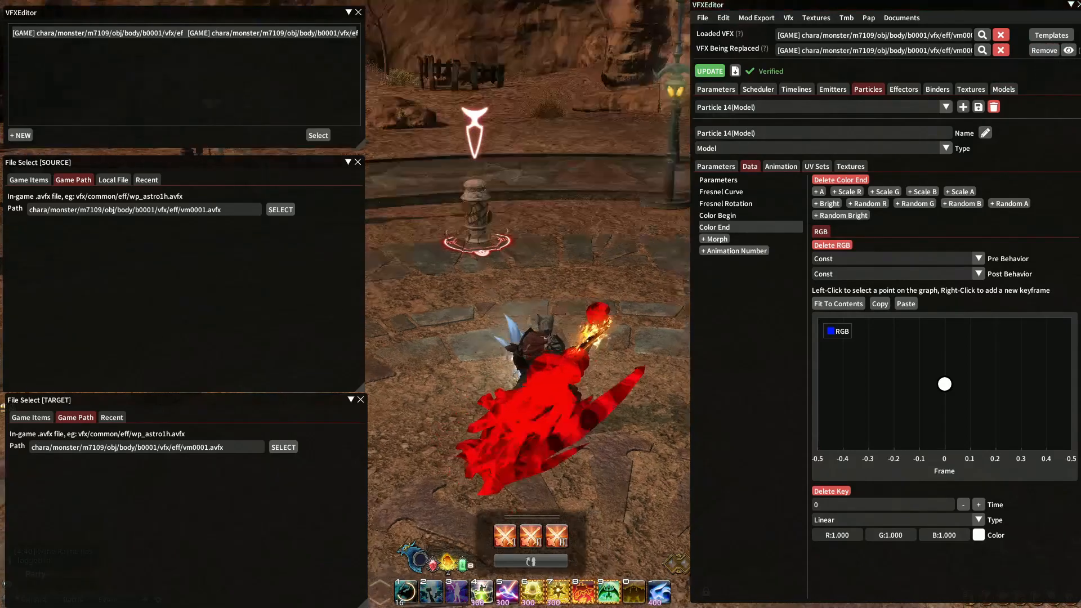
drag(648, 237, 467, 169)
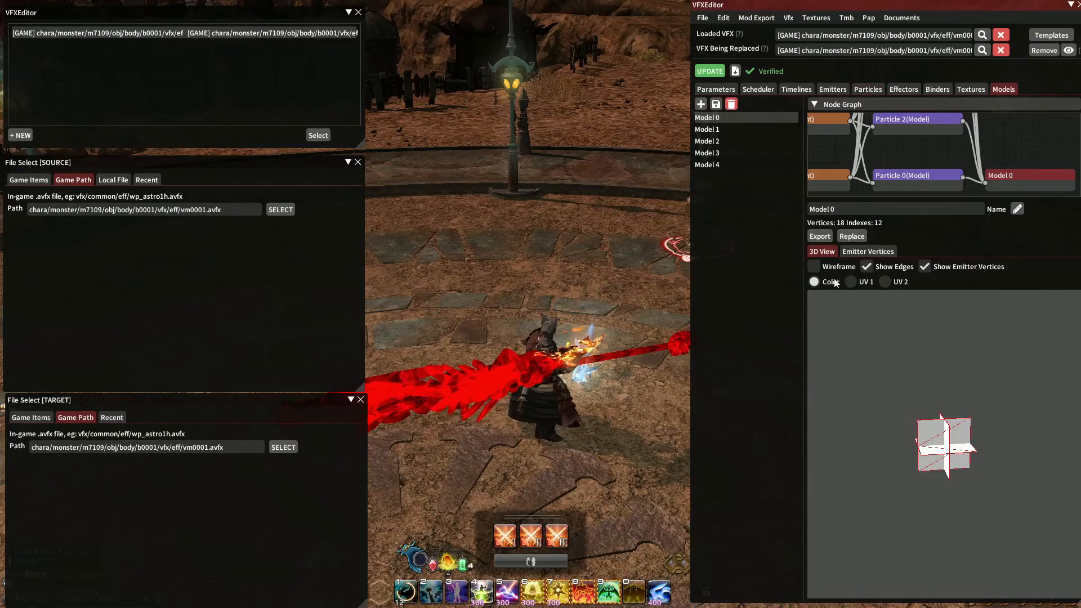
click(731, 129)
drag(916, 369, 894, 370)
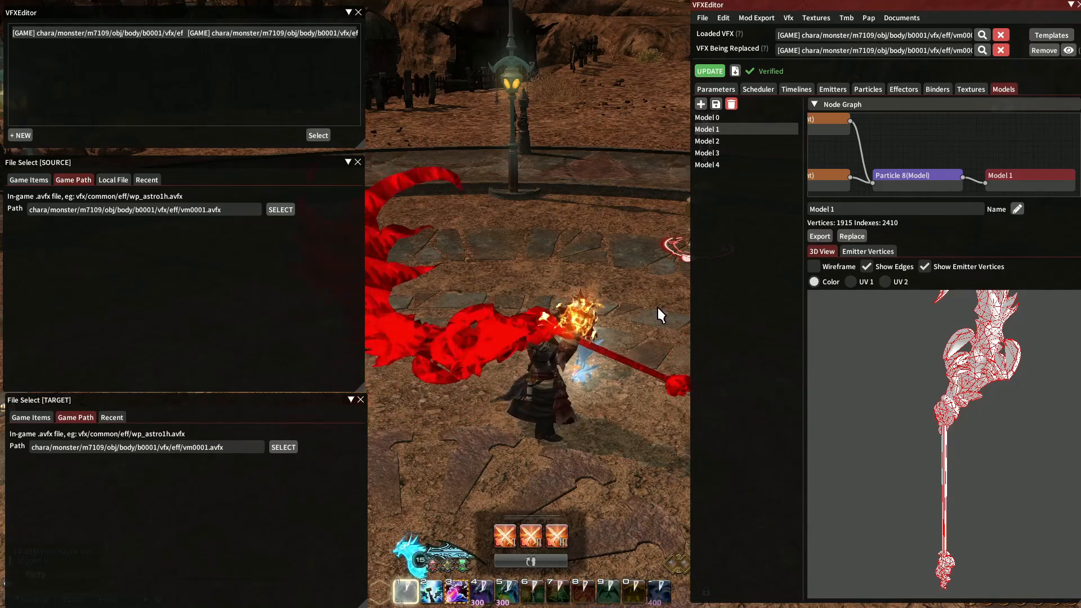
key(1)
click(1044, 51)
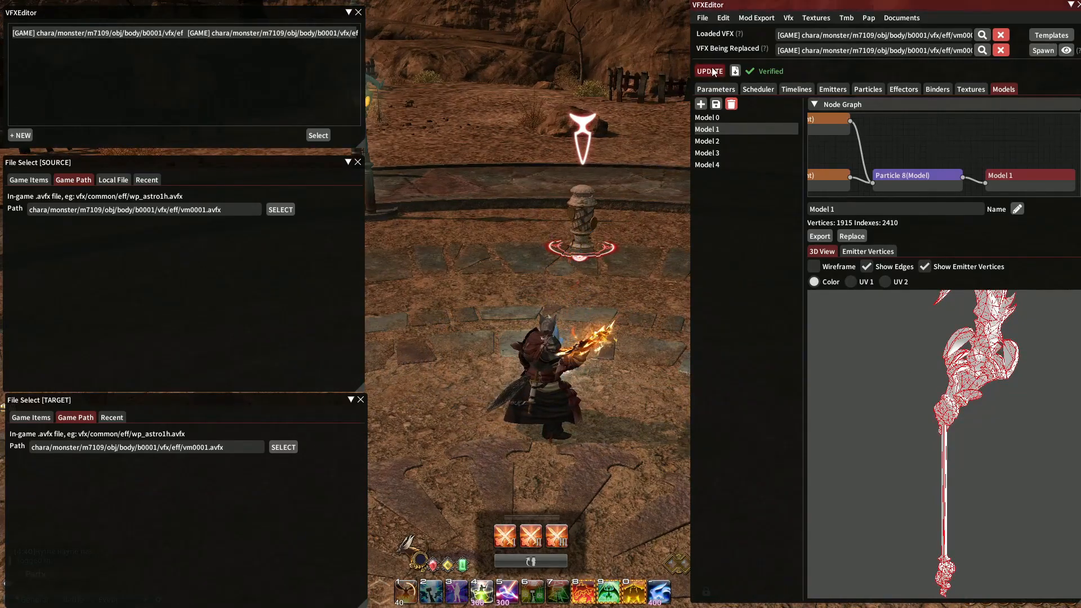
Collapse the editor and use the tenth hotbar action to inspect the summon's red scythe in the game.
click(1072, 6)
right_drag(618, 209, 776, 172)
key(0)
mouse_move(765, 212)
right_down()
mouse_move(845, 209)
mouse_move(778, 215)
right_up()
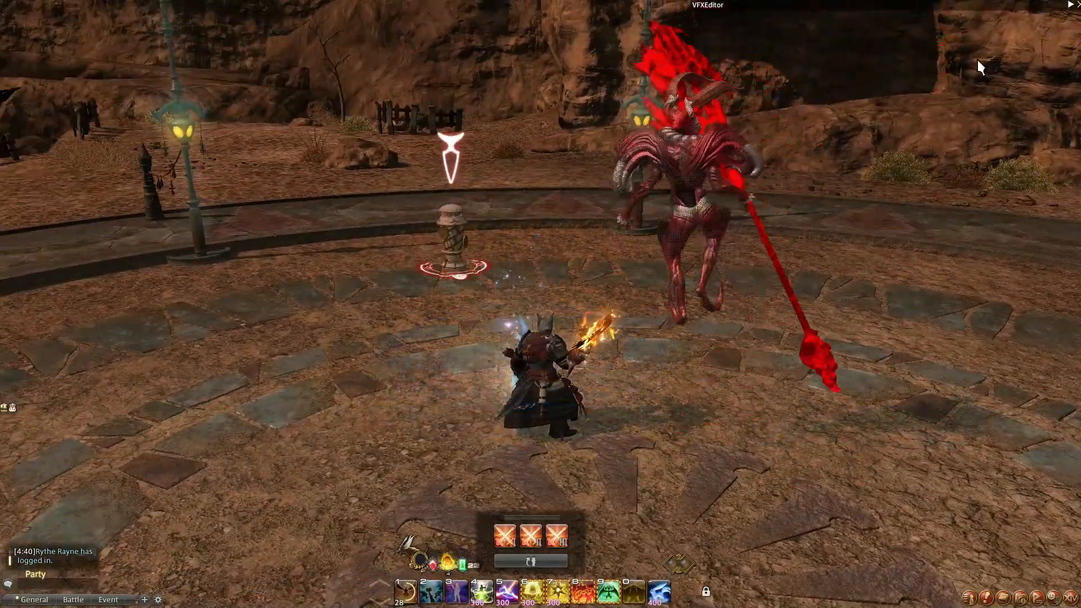
Reopen the editor and export Model 1 as glTF, overwriting Ferdiad's Scythe.gltf in the VFX edit saves folder.
click(1069, 5)
right_drag(634, 308, 621, 299)
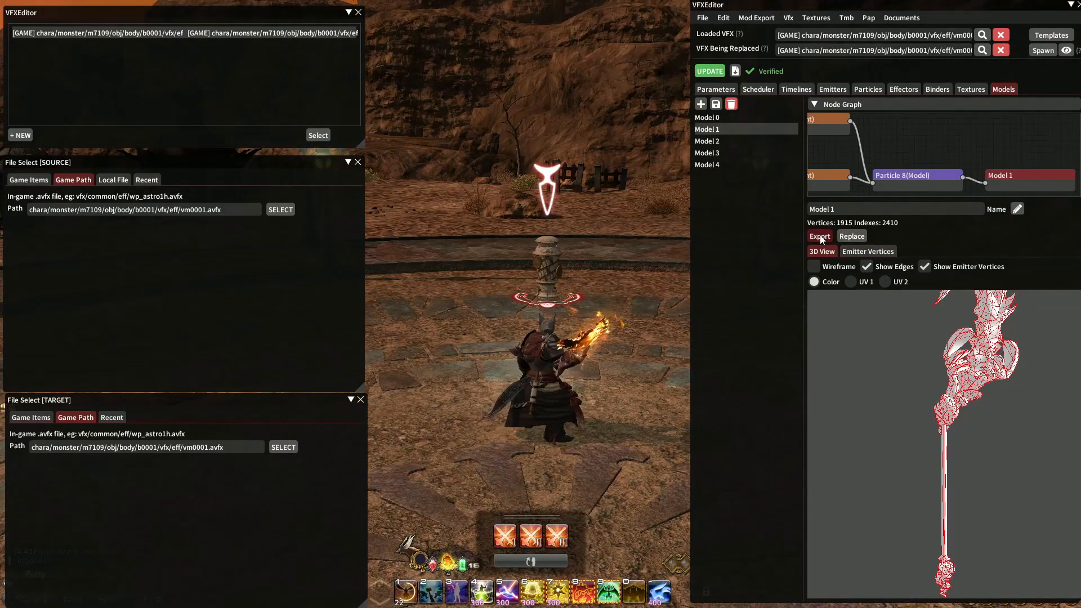
drag(951, 361, 939, 400)
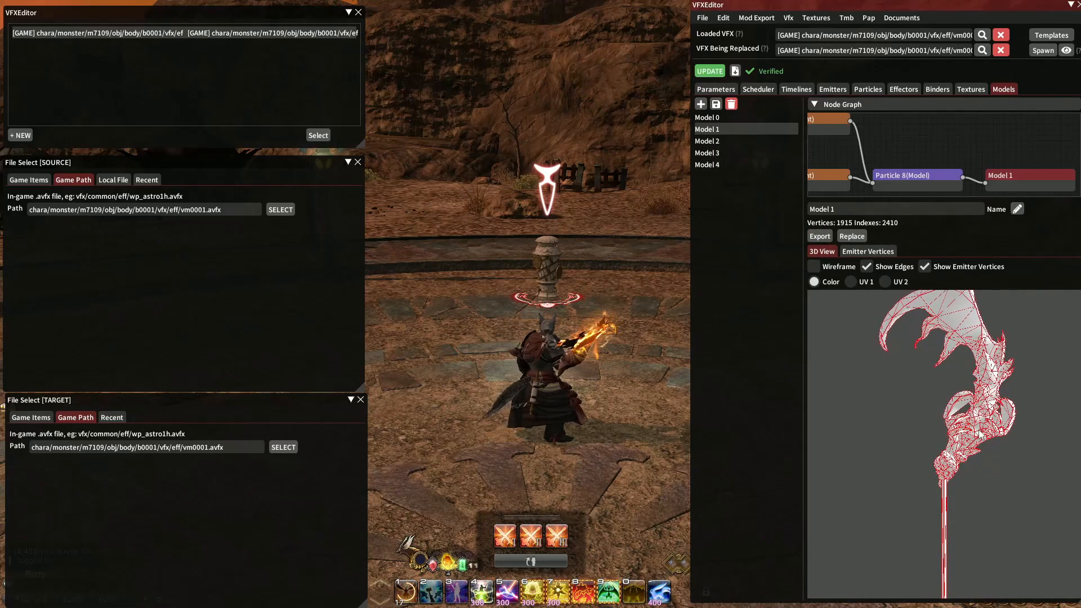
click(820, 236)
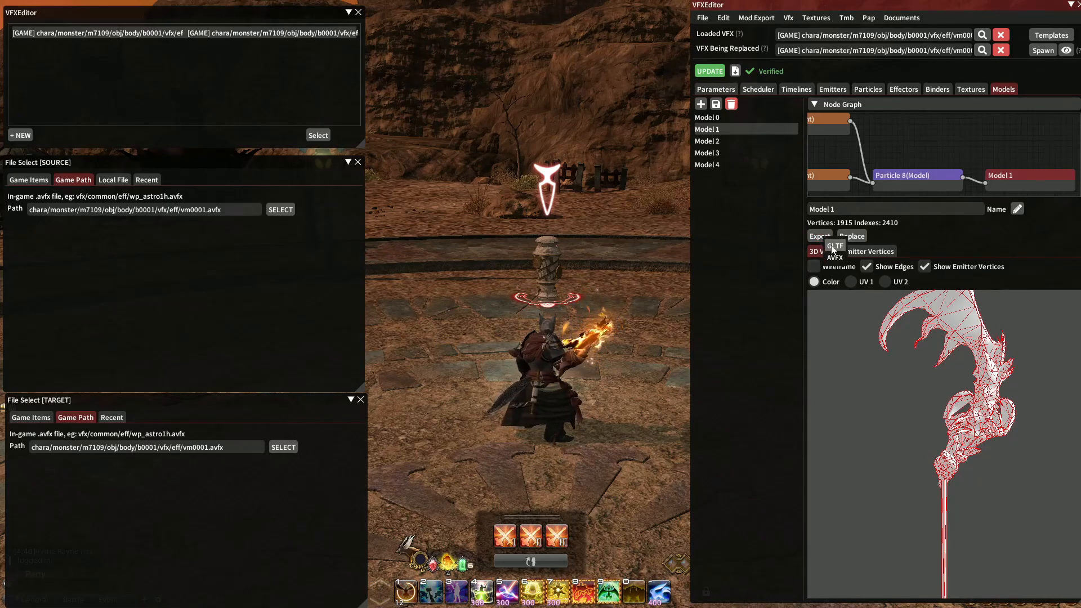
click(836, 247)
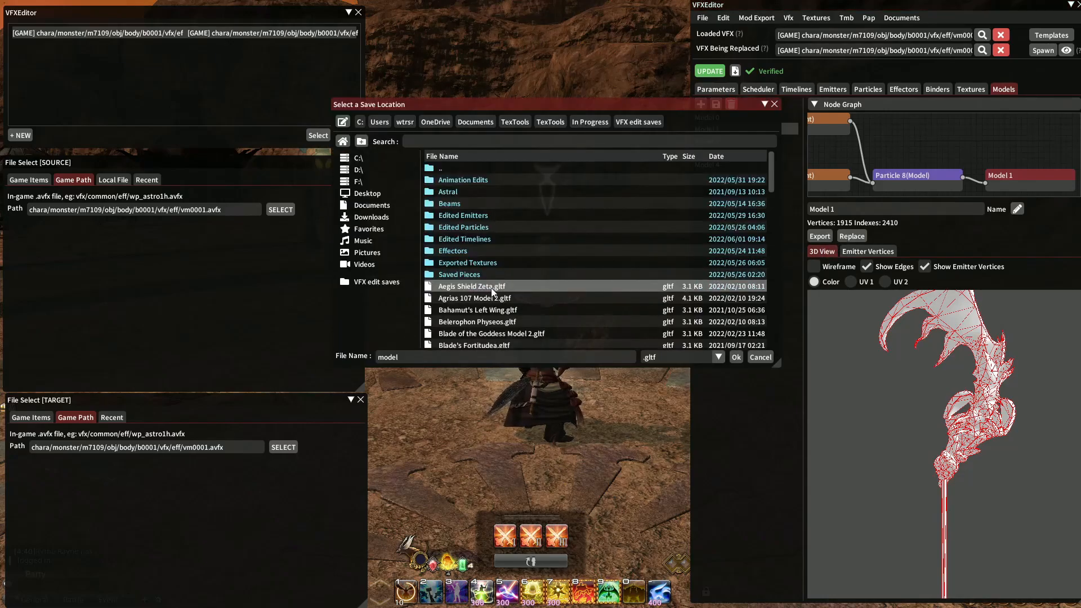
click(716, 156)
double_click(487, 286)
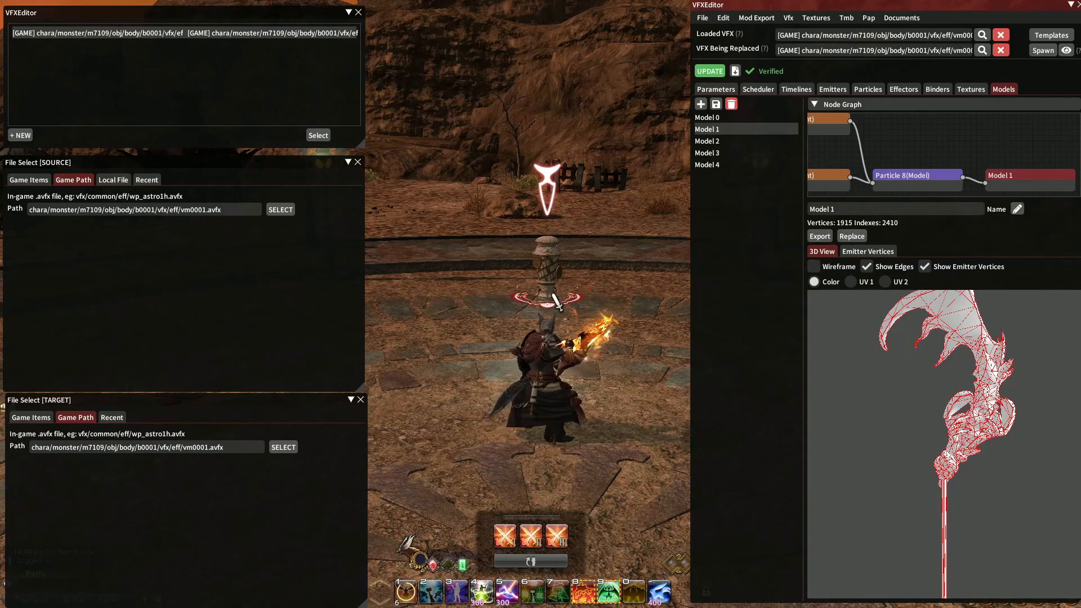
Switch to Blender, start a new General file without saving the current scene, and delete the default cube.
key(alt+Tab)
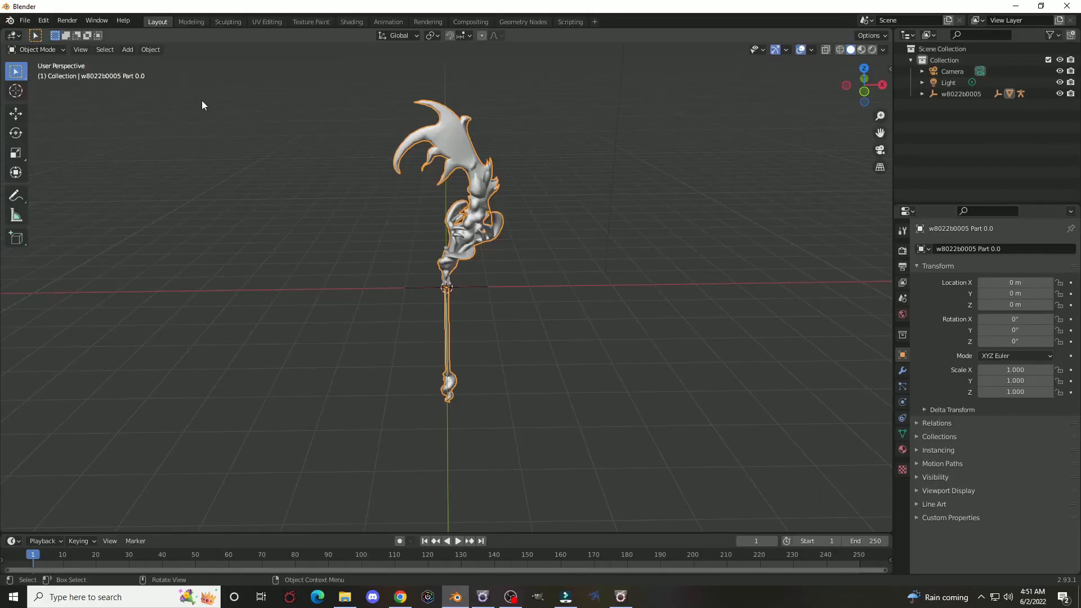
click(25, 21)
click(25, 21)
mouse_move(80, 35)
click(191, 46)
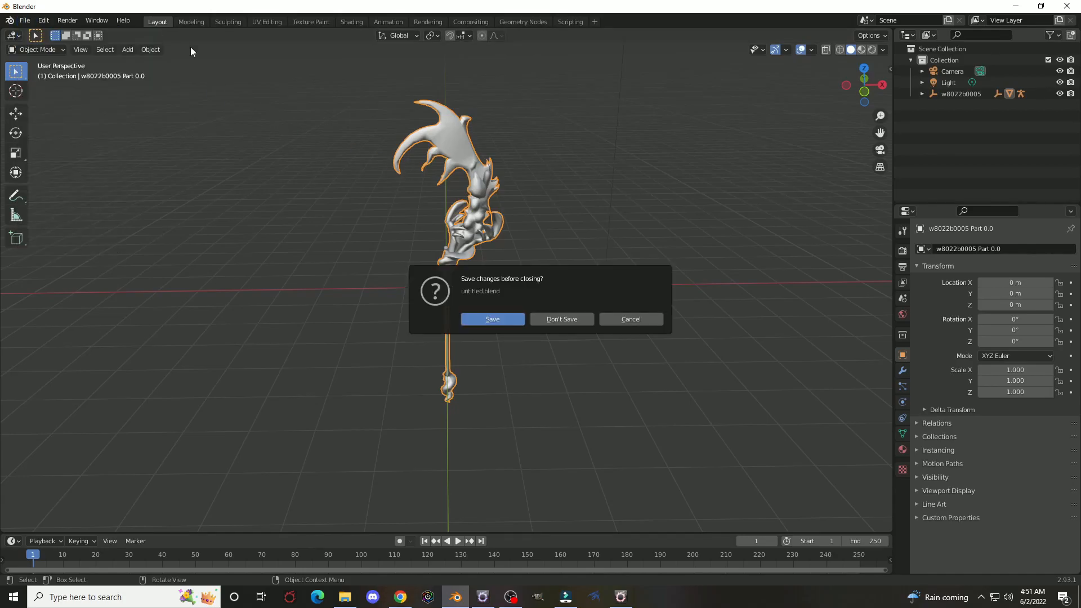
click(539, 316)
key(Delete)
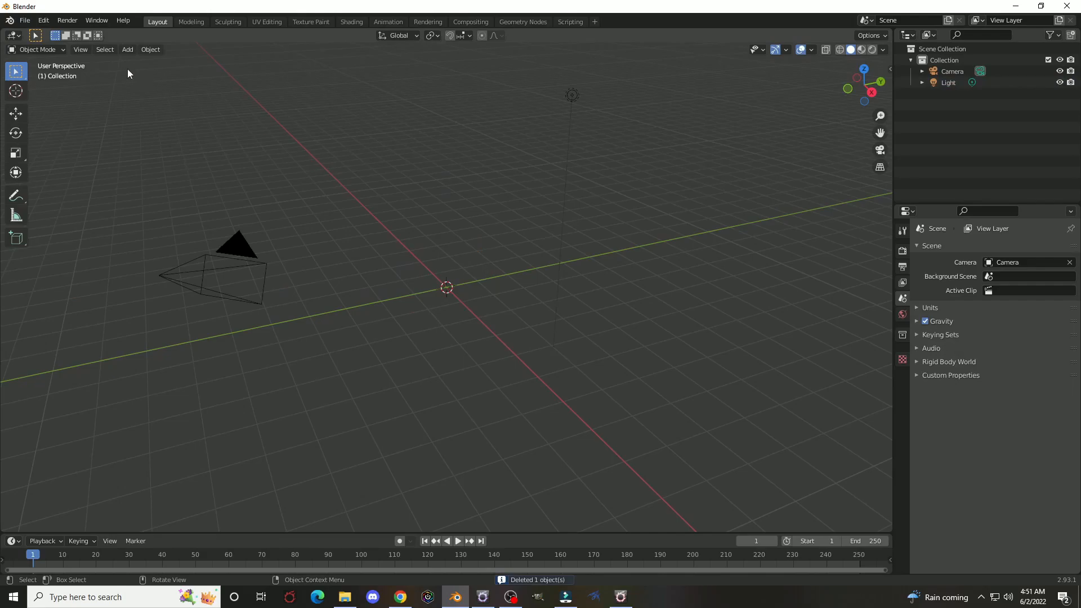
Import Ferdiad's Scythe.gltf as glTF 2.0 from Documents/TexTools/TexTools/In Progress/VFX edit saves.
click(25, 21)
mouse_move(43, 173)
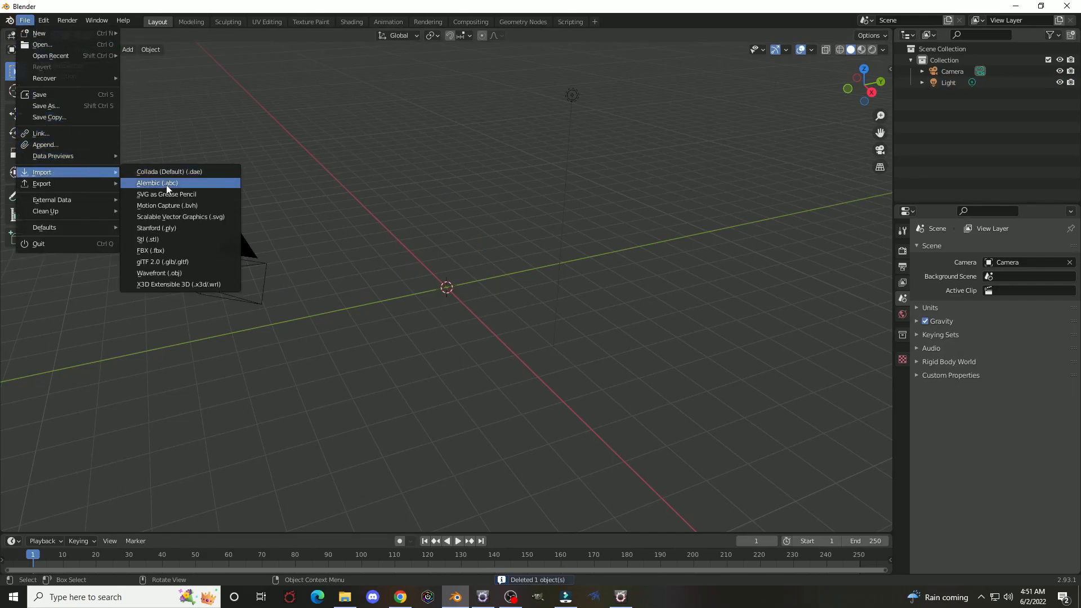
click(153, 262)
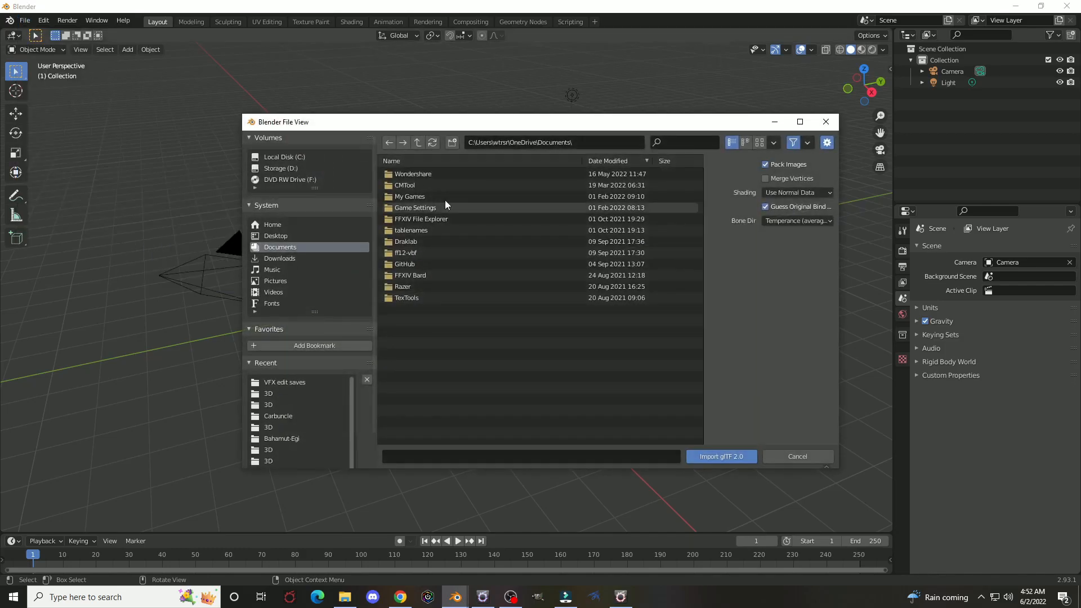
double_click(414, 298)
click(408, 175)
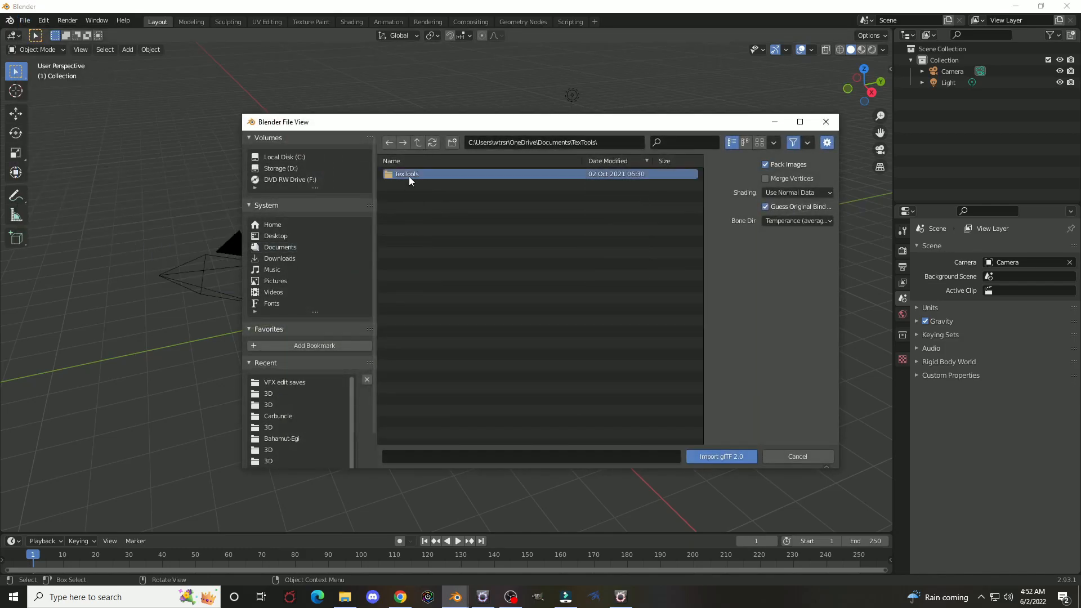
double_click(409, 177)
double_click(413, 209)
double_click(411, 175)
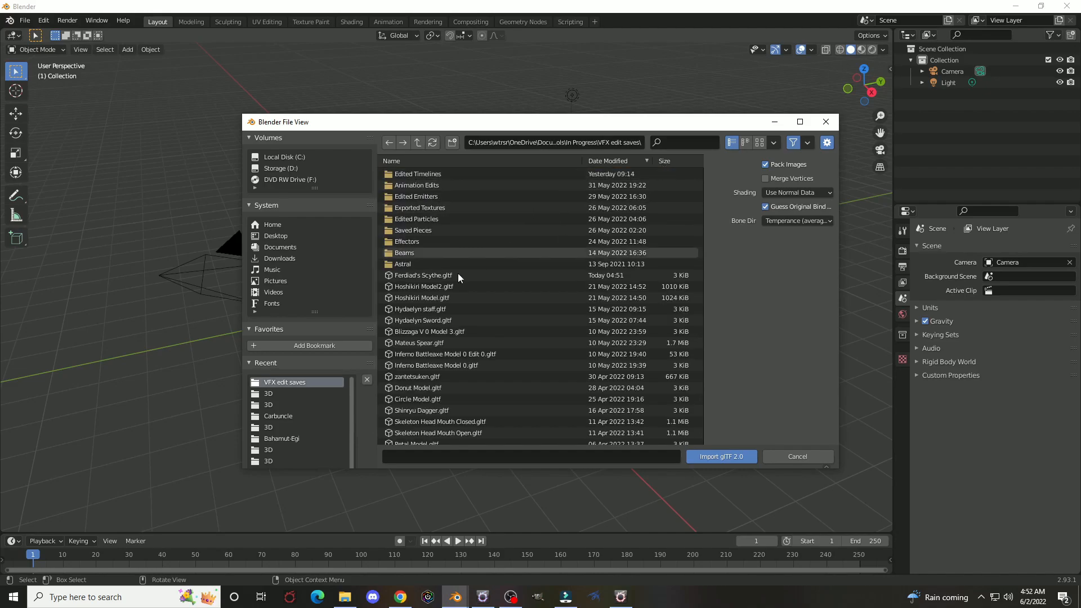
double_click(445, 275)
Examine the shape of the imported scythe mesh, including its blade, shaft and position relative to the origin.
middle_drag(329, 219, 427, 217)
drag(880, 132, 880, 197)
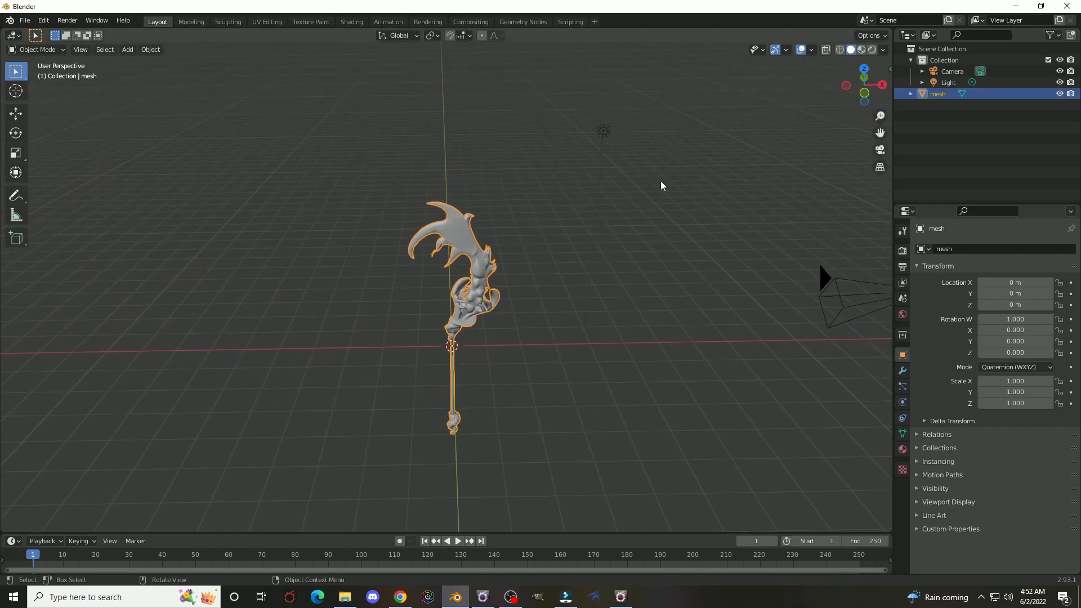
scroll(597, 207, up, 5)
scroll(596, 208, down, 1)
middle_drag(596, 207, 574, 188)
middle_drag(491, 180, 522, 252)
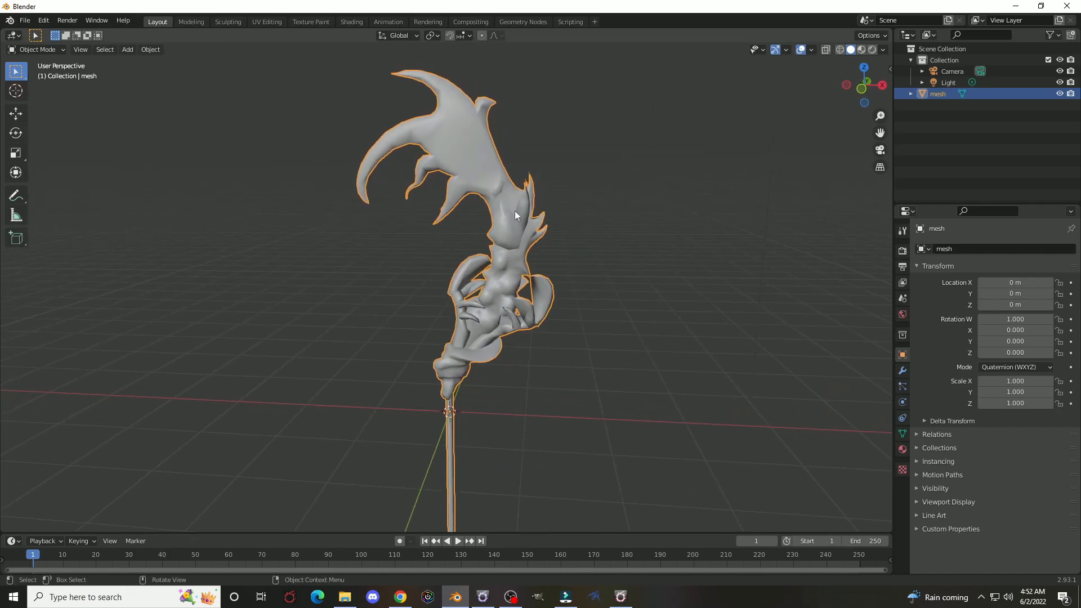
mouse_move(528, 326)
middle_down()
mouse_move(548, 313)
mouse_move(498, 320)
mouse_move(514, 339)
mouse_move(462, 347)
mouse_move(627, 363)
mouse_move(484, 352)
mouse_move(528, 345)
middle_up()
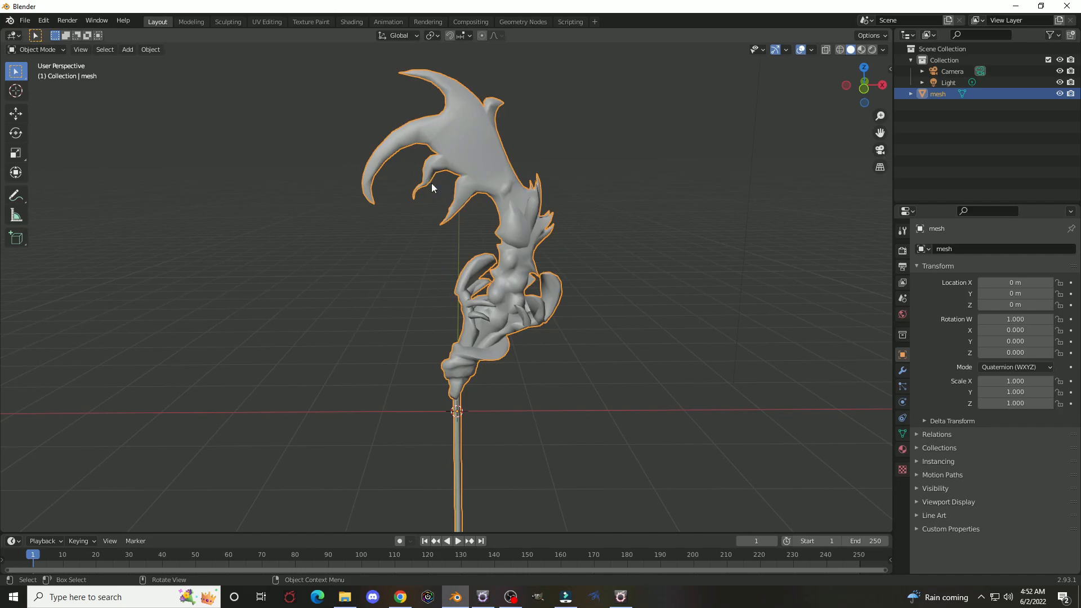
middle_drag(494, 313, 444, 294)
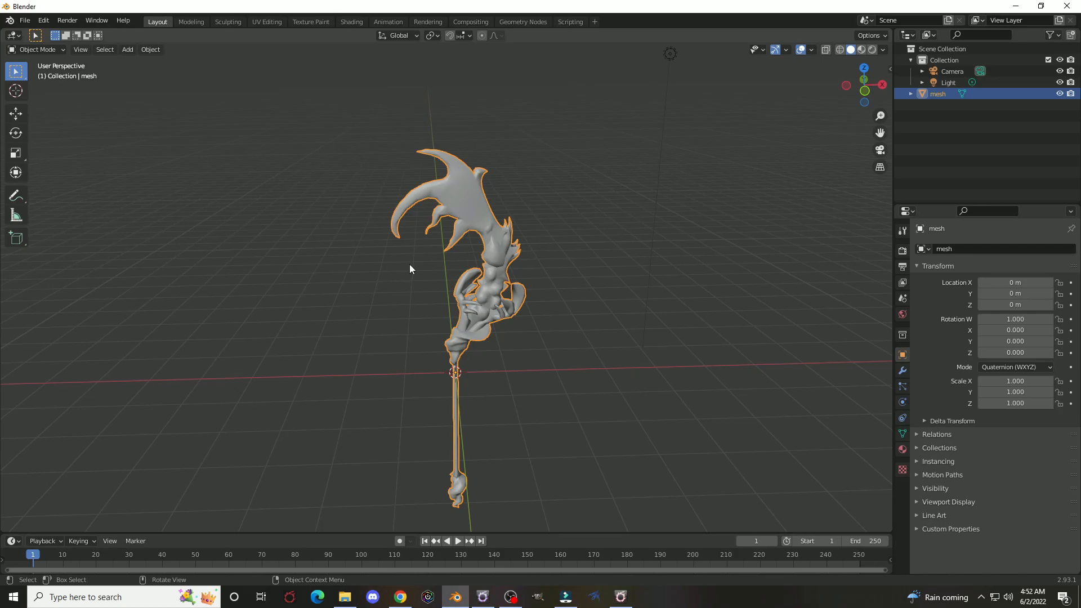
mouse_move(428, 261)
middle_down()
mouse_move(292, 258)
mouse_move(349, 277)
mouse_move(395, 270)
mouse_move(410, 251)
middle_up()
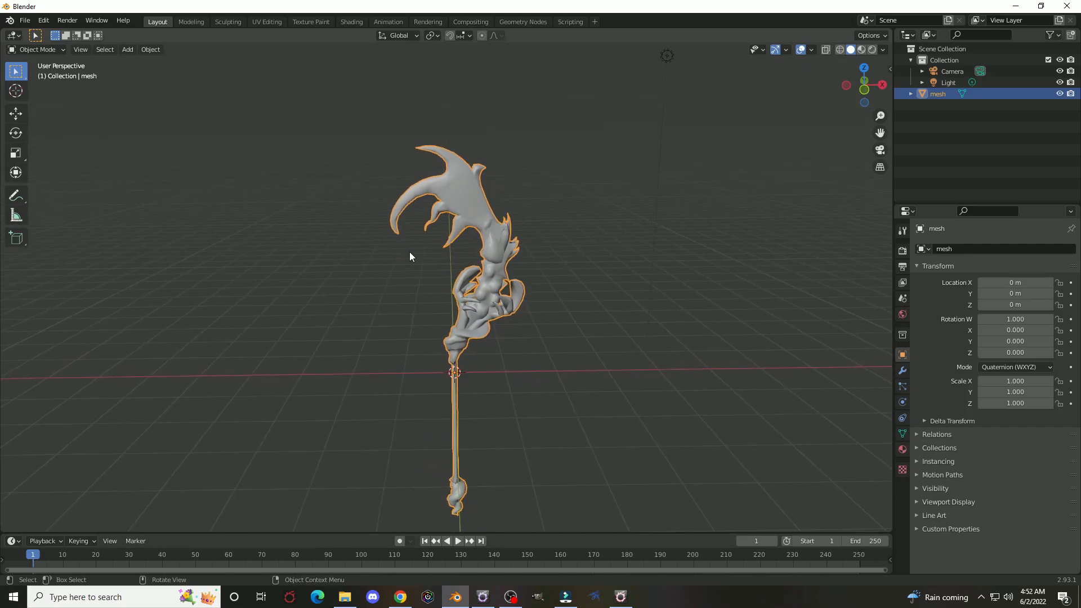